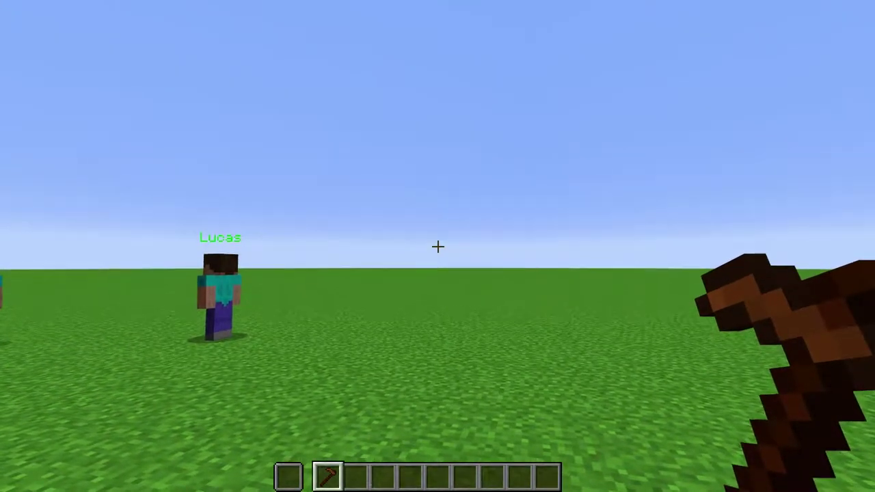
# - From the NPC Wand's Nearby NPCs list, view Lucas's settings, then teleport to Wyrl
pyautogui.rightClick(438, 246)
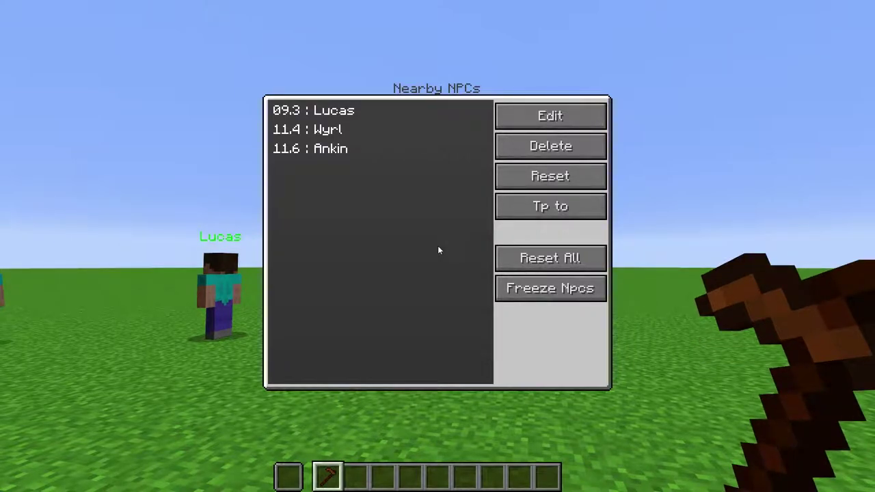
pyautogui.click(345, 113)
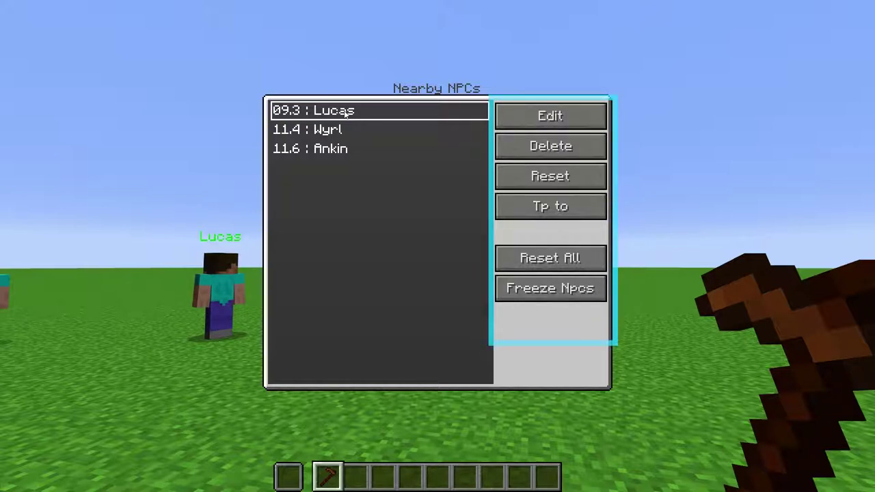
pyautogui.click(551, 117)
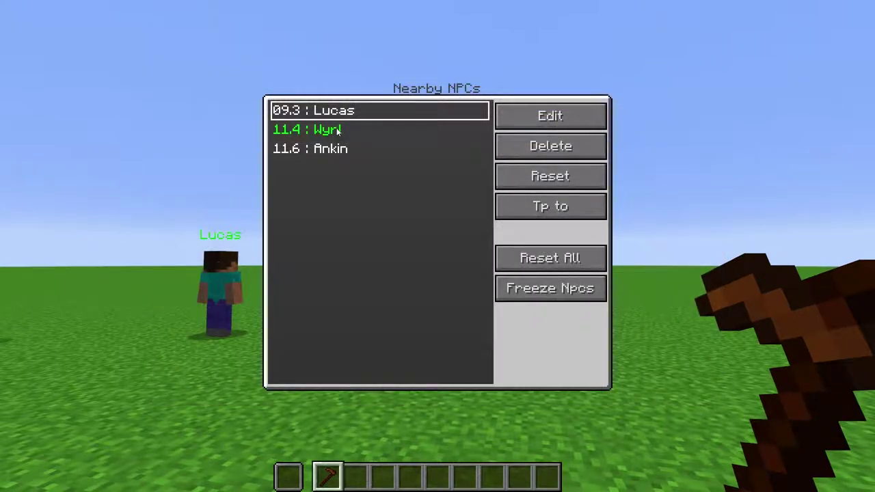
pyautogui.click(328, 130)
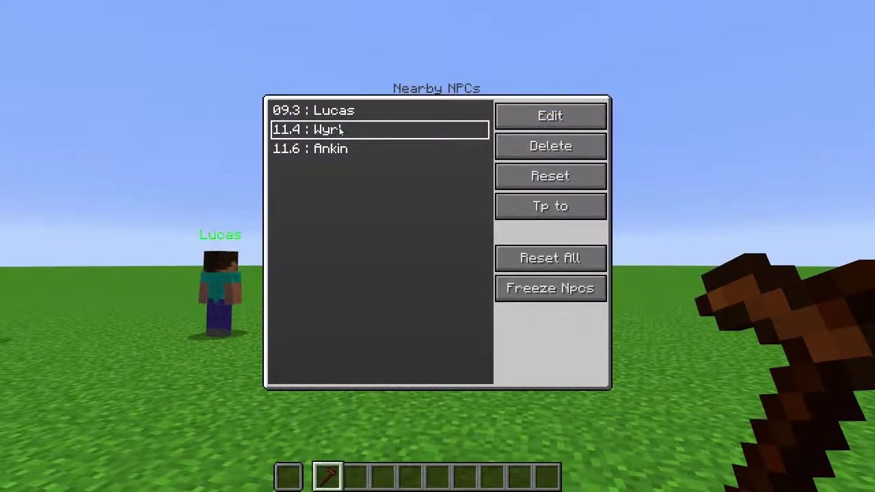
pyautogui.click(536, 208)
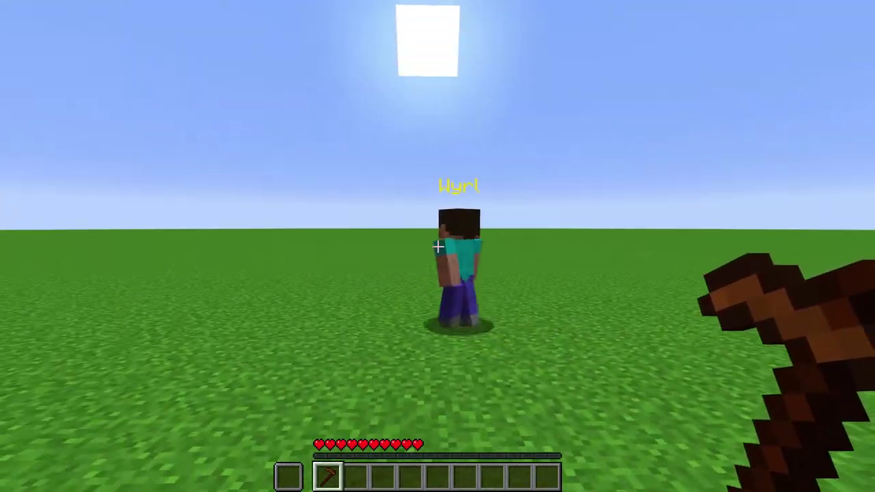
# - Reset the NPC Wyrl from the Nearby NPCs list
pyautogui.rightClick(438, 246)
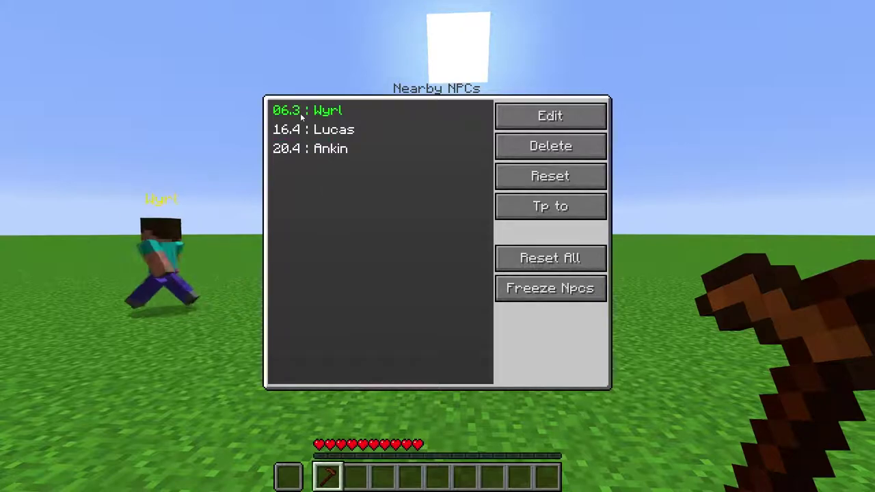
pyautogui.click(383, 110)
pyautogui.click(550, 175)
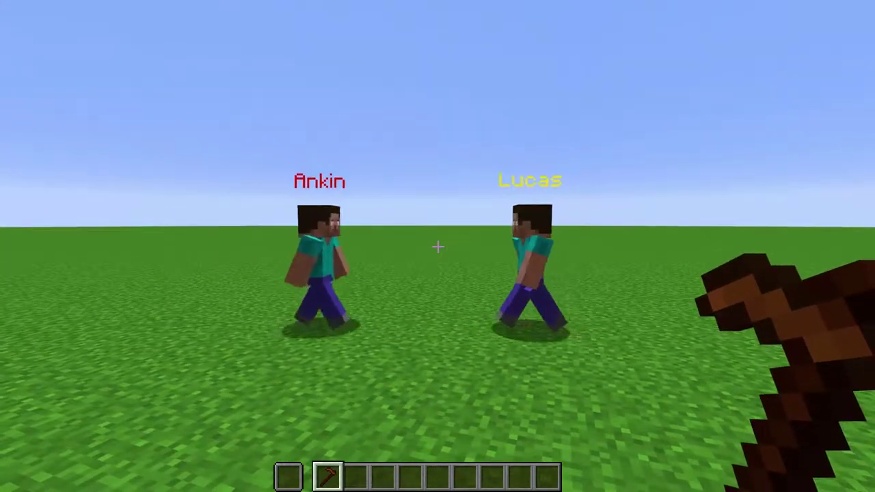
# - Freeze all nearby NPCs and test by attacking Lucas
pyautogui.rightClick(437, 247)
pyautogui.click(536, 293)
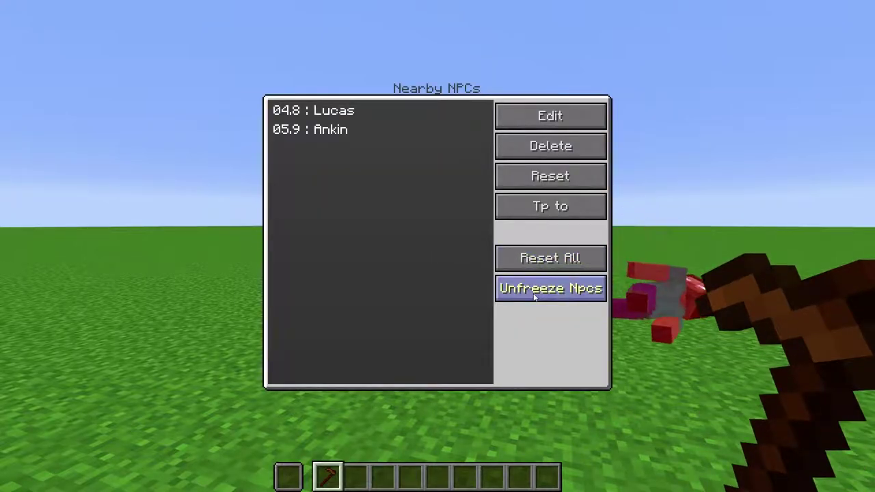
pyautogui.press('Escape')
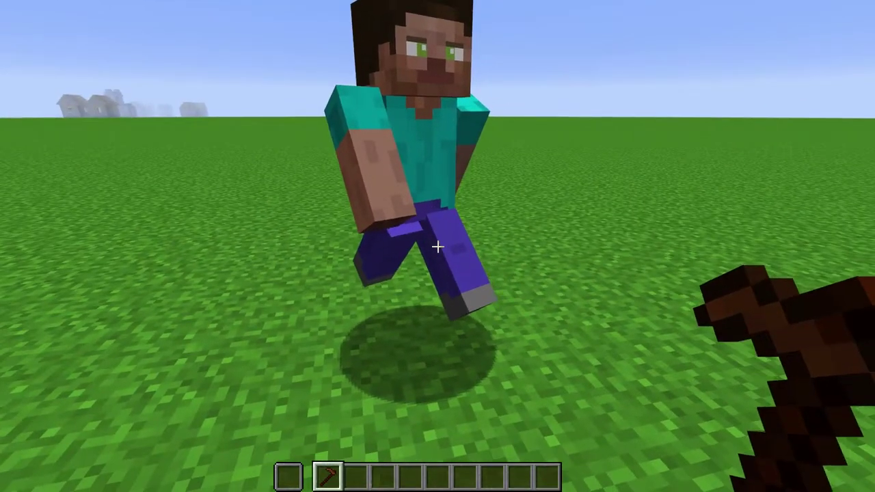
pyautogui.click(438, 246)
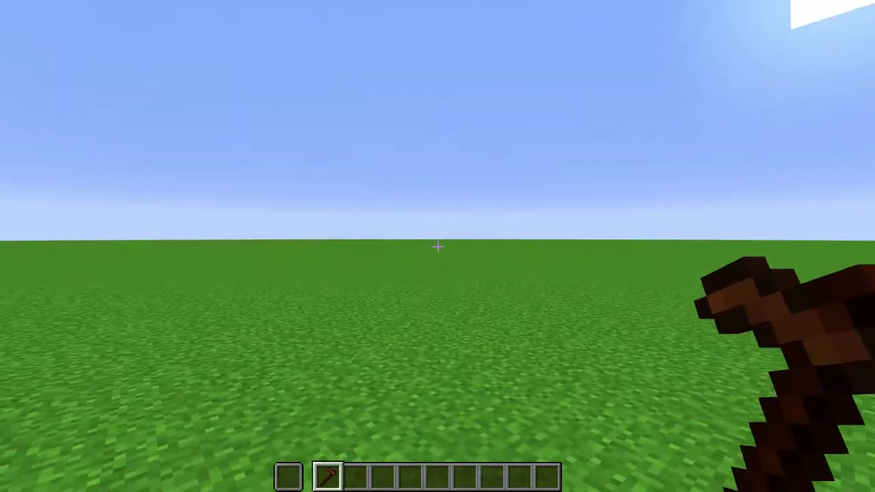
# - Delete the NPCs Lucas and Ankin, confirming each deletion
pyautogui.rightClick(437, 246)
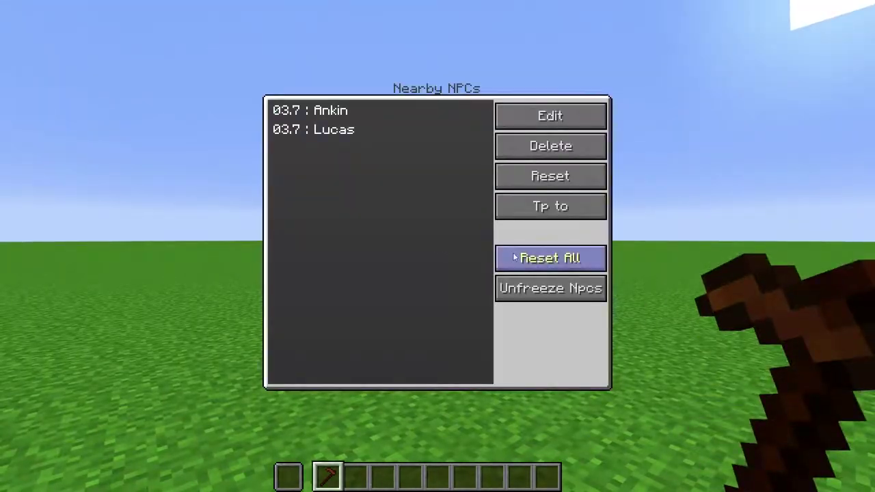
pyautogui.click(547, 292)
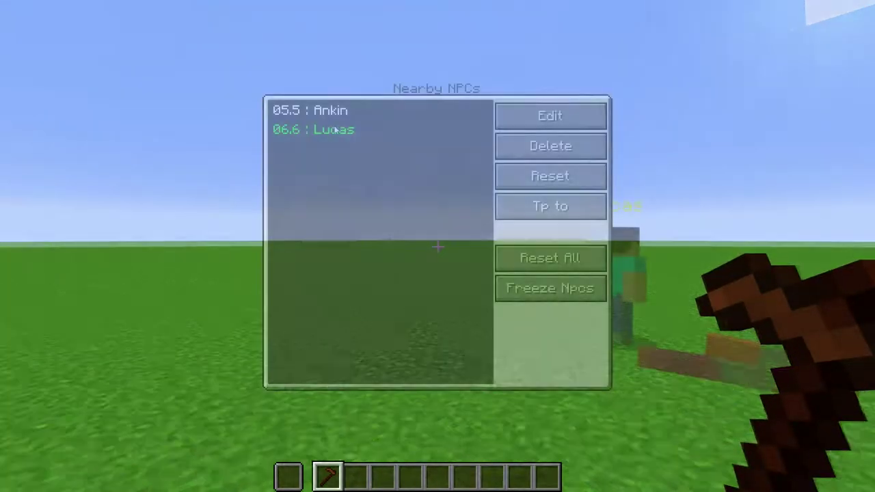
pyautogui.click(386, 123)
pyautogui.click(551, 145)
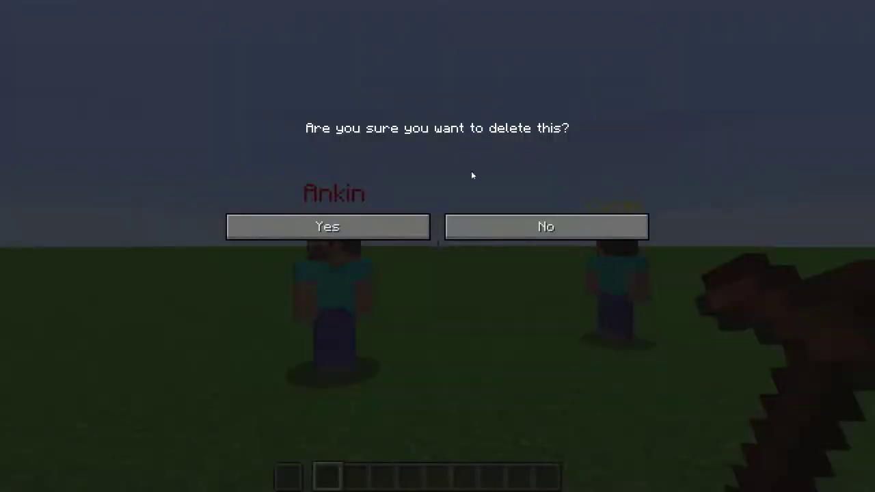
pyautogui.click(376, 226)
pyautogui.click(330, 115)
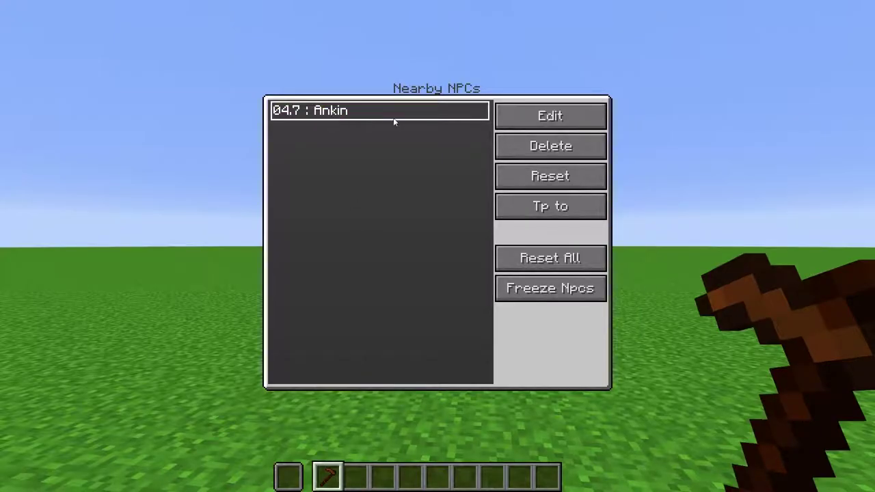
pyautogui.click(515, 146)
pyautogui.click(391, 226)
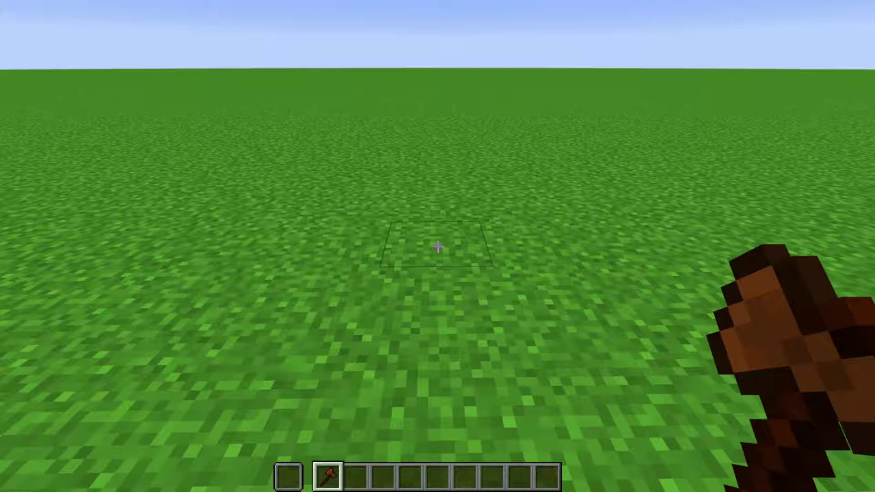
# - Switch among the Mob Cloner's Clones, Server and Entities tabs, scrolling entities to the bottom
pyautogui.rightClick(437, 246)
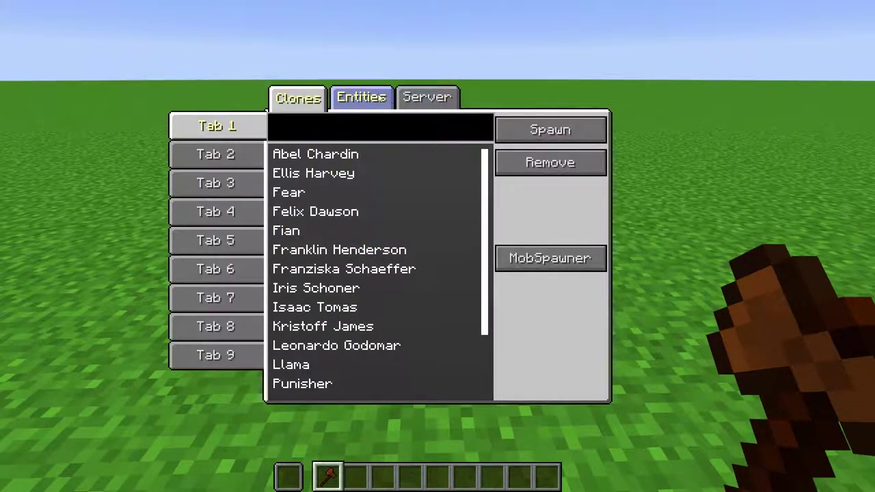
pyautogui.click(375, 98)
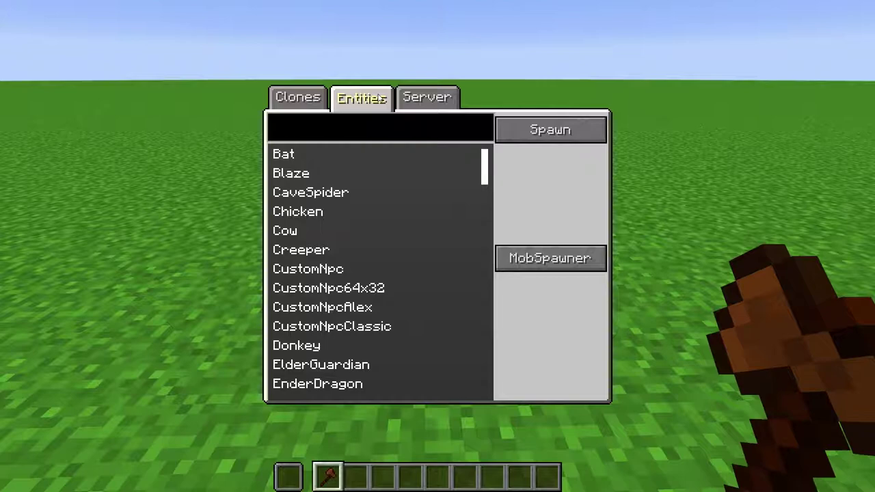
pyautogui.click(429, 99)
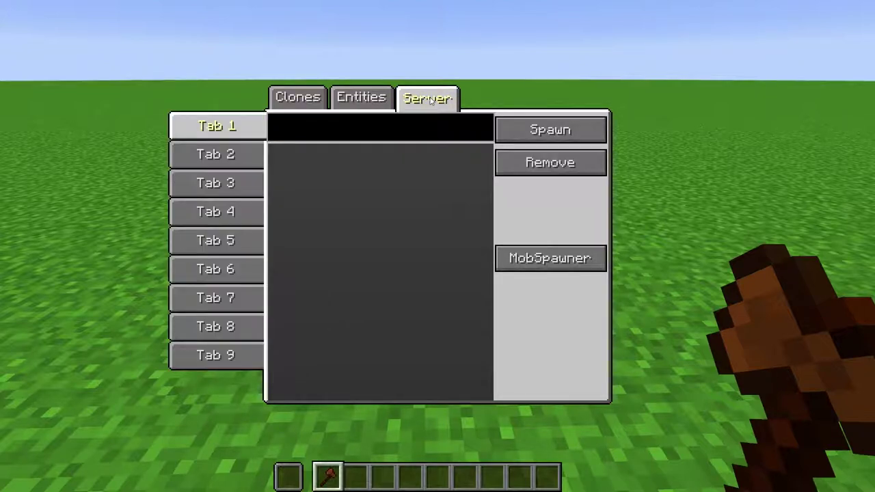
pyautogui.click(305, 97)
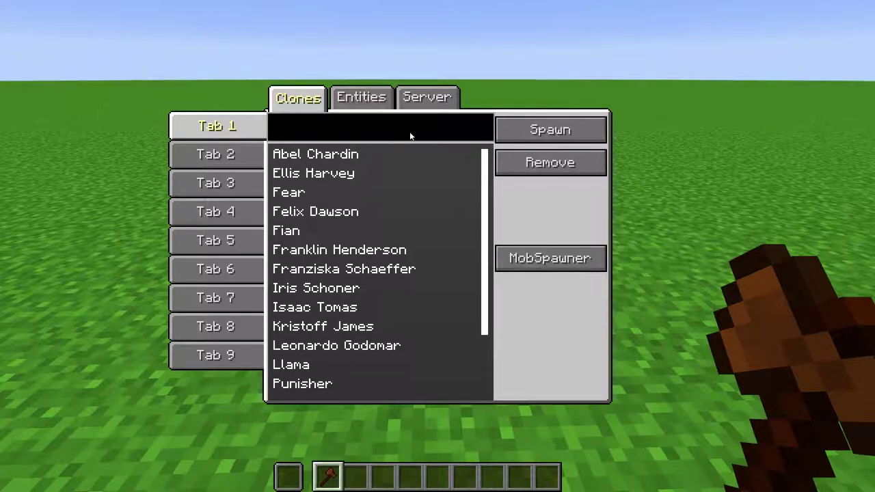
pyautogui.click(439, 106)
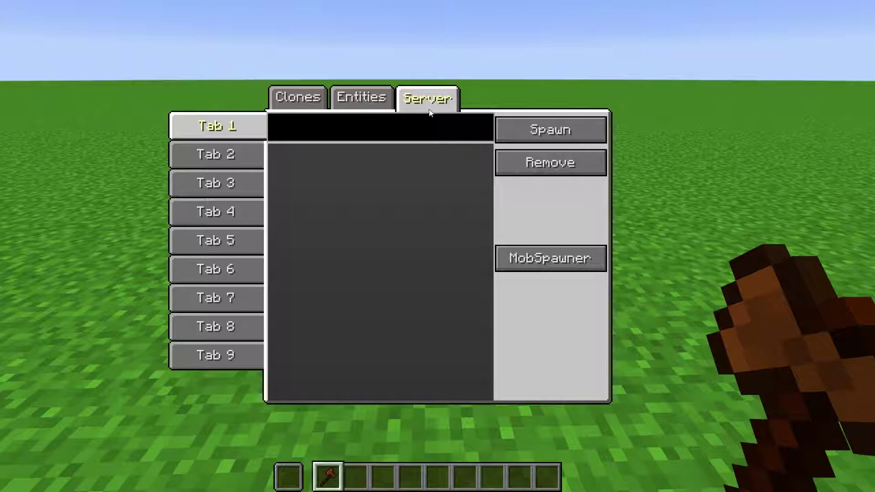
pyautogui.click(361, 102)
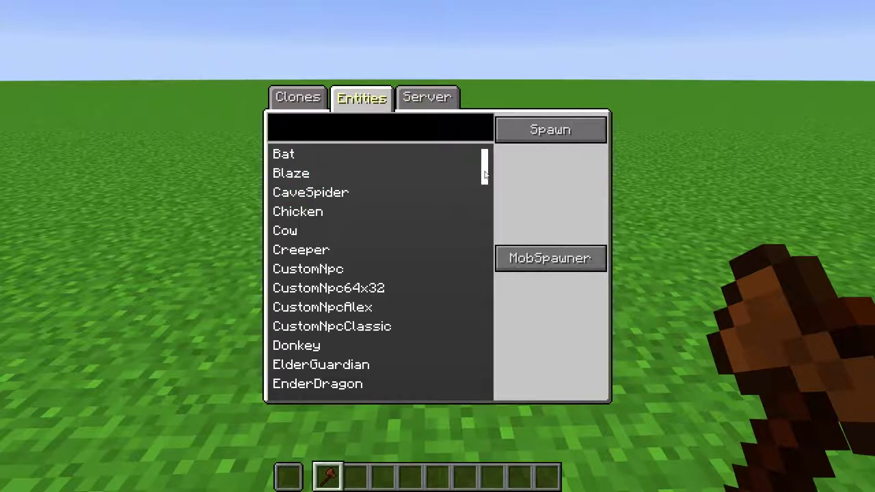
pyautogui.moveTo(484, 174); pyautogui.dragTo(484, 375)
# - Page through clone groups 2 to 9 in the saved clones, returning to group 1
pyautogui.click(306, 108)
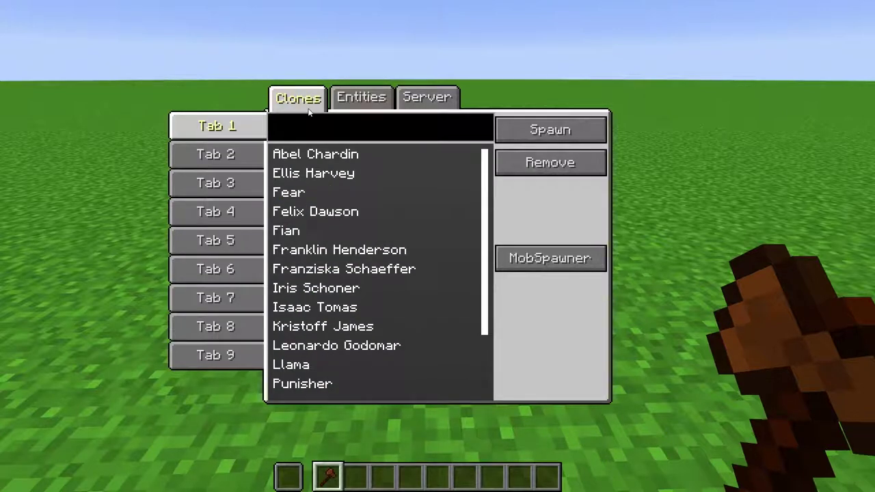
pyautogui.click(212, 155)
pyautogui.click(216, 184)
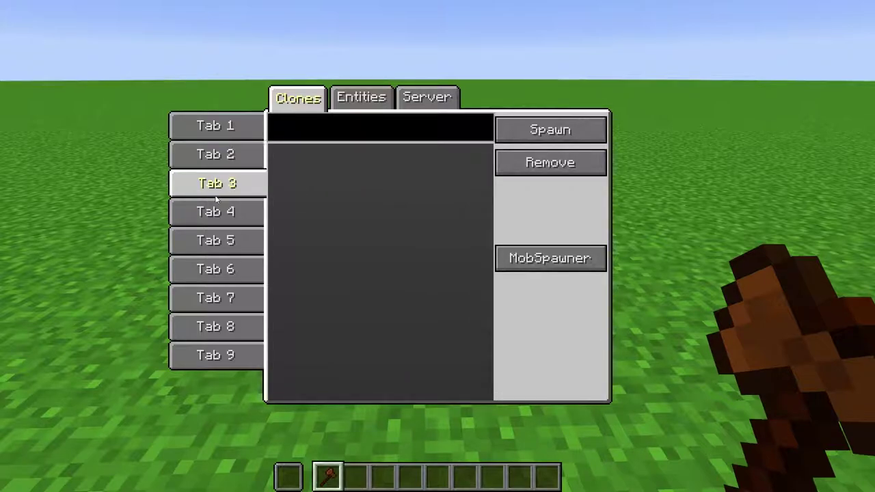
pyautogui.click(218, 212)
pyautogui.click(228, 240)
pyautogui.click(234, 272)
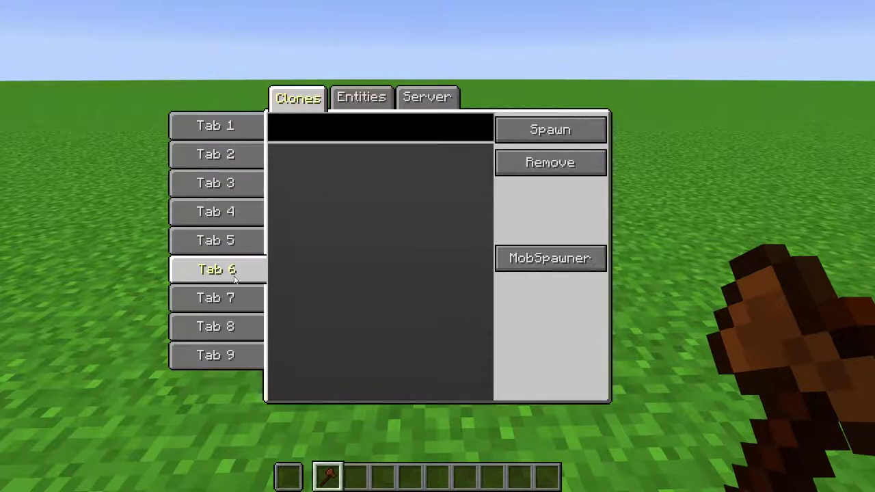
pyautogui.click(232, 298)
pyautogui.click(233, 327)
pyautogui.click(230, 354)
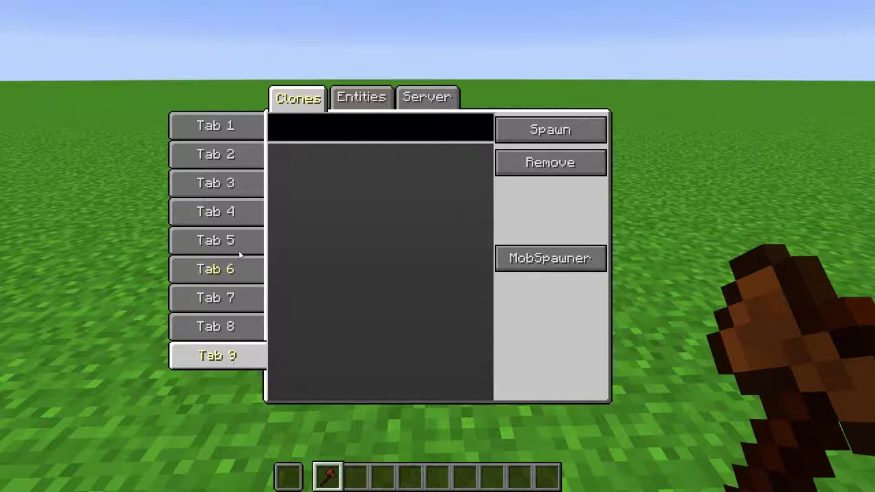
pyautogui.click(213, 127)
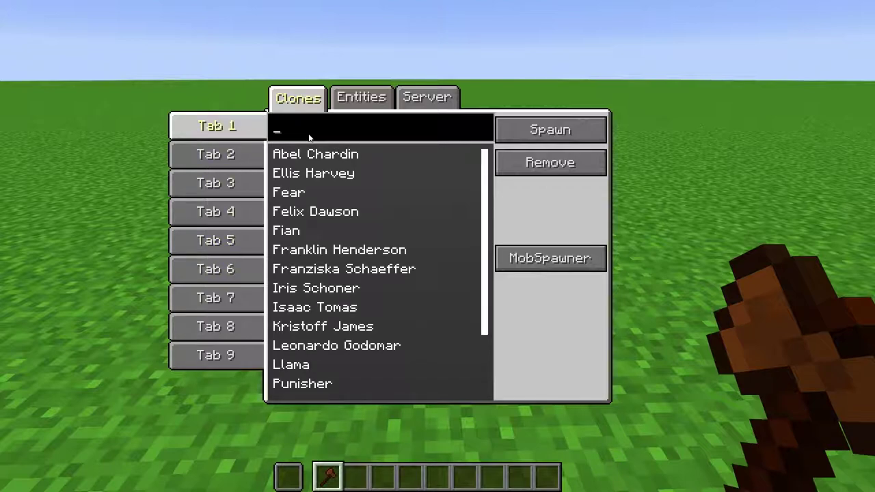
# - Search for 'LLama', then select the clone Fian and spawn it into the world
pyautogui.write('LLama')
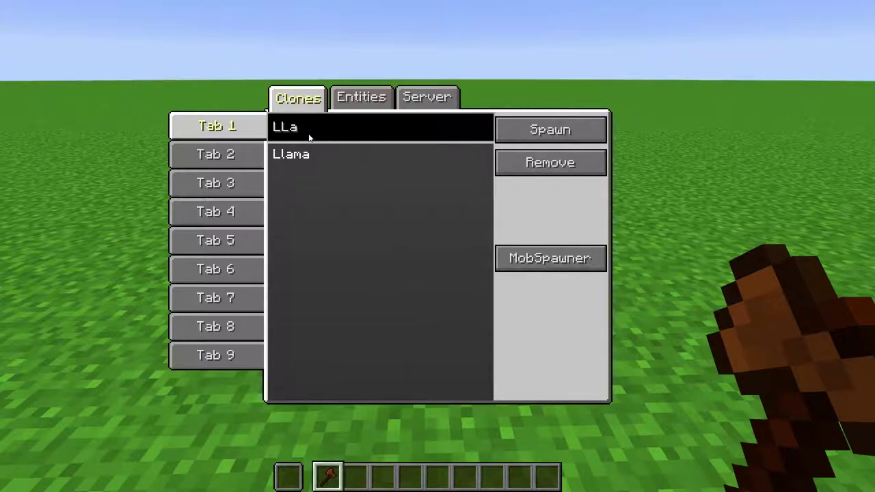
pyautogui.press('BackSpace')
pyautogui.press('BackSpace')
pyautogui.press('BackSpace')
pyautogui.press('BackSpace')
pyautogui.press('BackSpace')
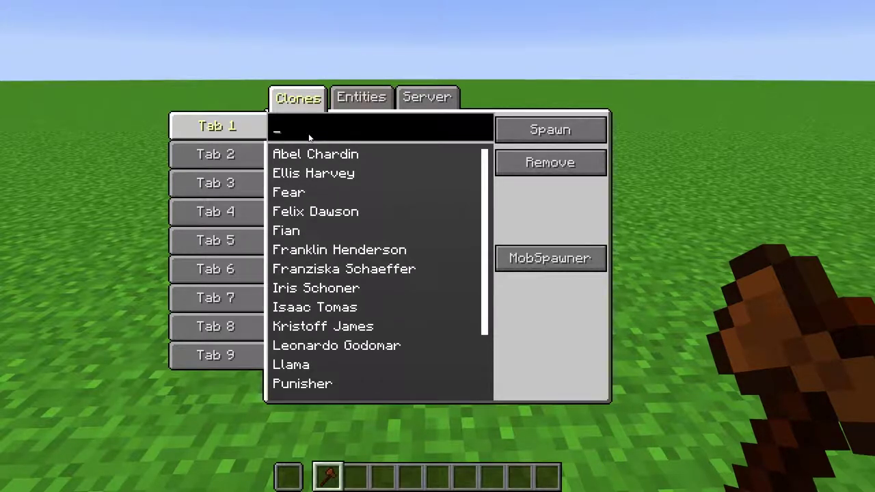
pyautogui.click(292, 233)
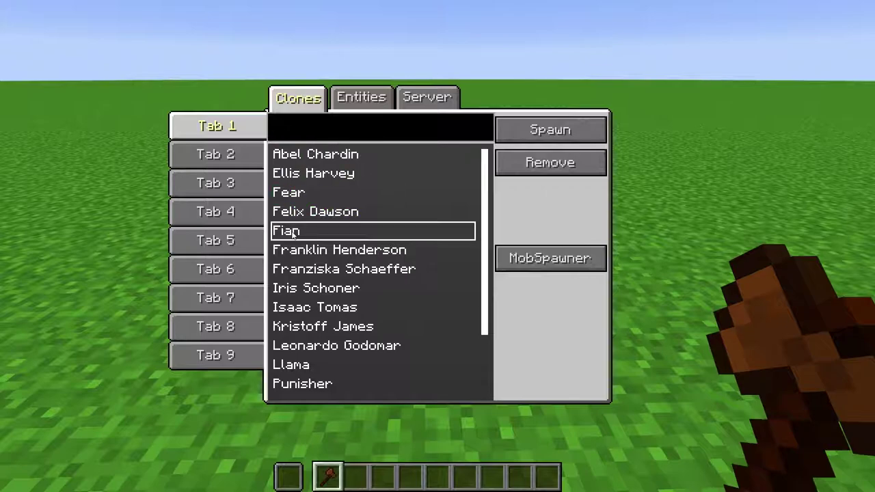
pyautogui.click(537, 137)
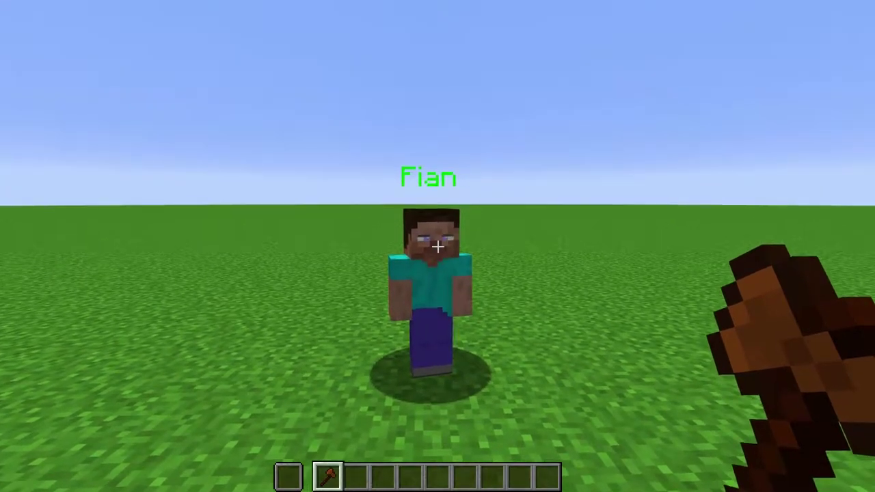
# - Remove the chosen clone from the saved clone list
pyautogui.rightClick(438, 246)
pyautogui.click(518, 171)
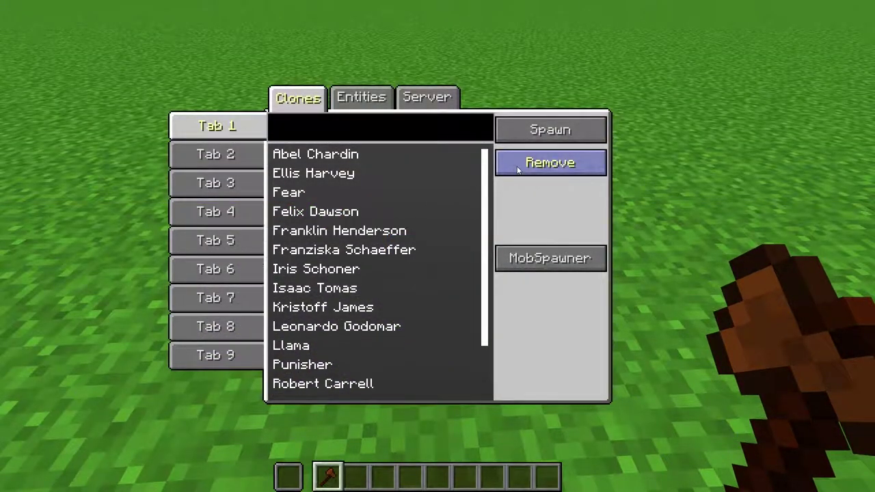
pyautogui.press('Escape')
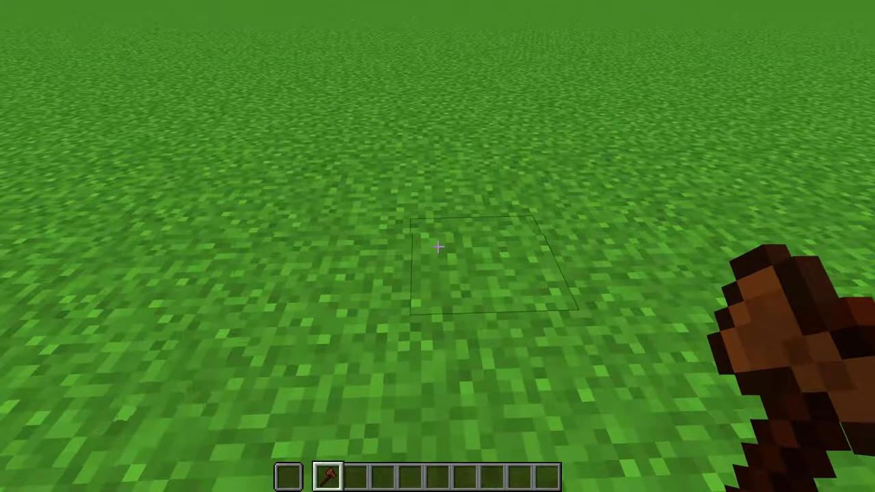
# - Place a mob spawner that spawns llamas and step back to watch it
pyautogui.rightClick(437, 246)
pyautogui.click(305, 347)
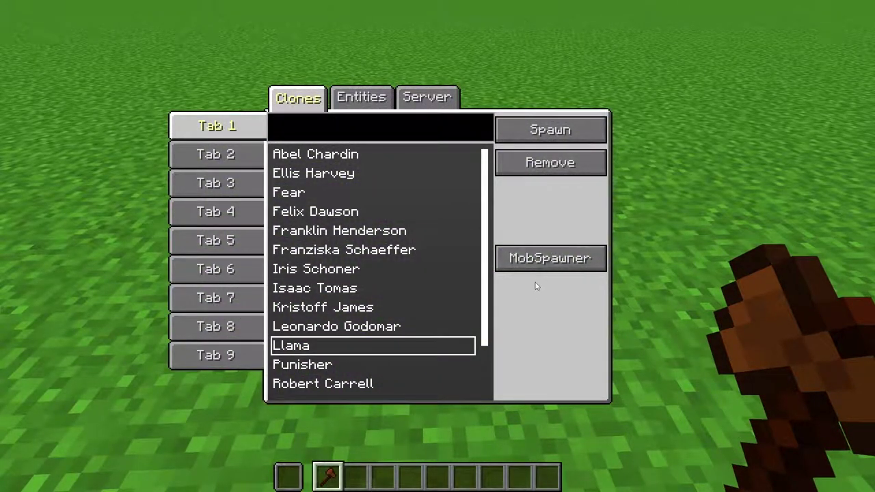
pyautogui.click(544, 267)
pyautogui.press('s')
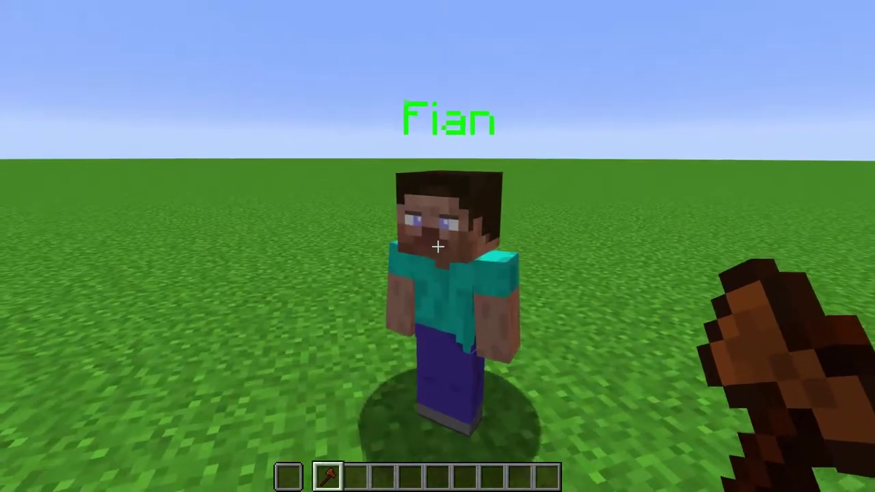
# - Save the NPC as a server-side clone named 'Jacobson'
pyautogui.rightClick(438, 246)
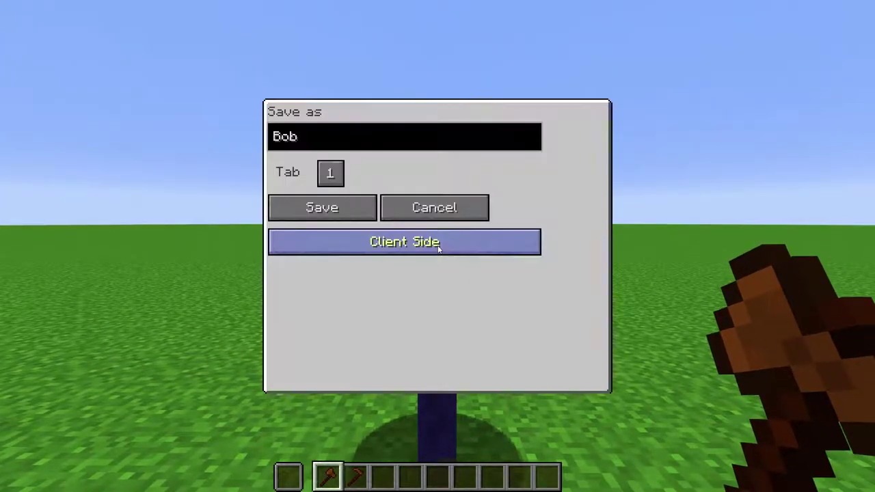
pyautogui.click(438, 249)
pyautogui.click(346, 139)
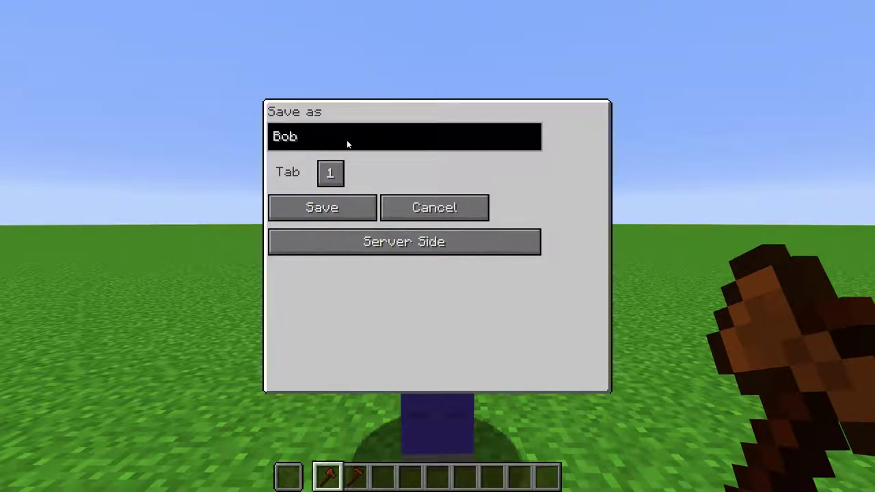
pyautogui.press('BackSpace')
pyautogui.press('BackSpace')
pyautogui.press('BackSpace')
pyautogui.write('Jacobson')
pyautogui.click(322, 207)
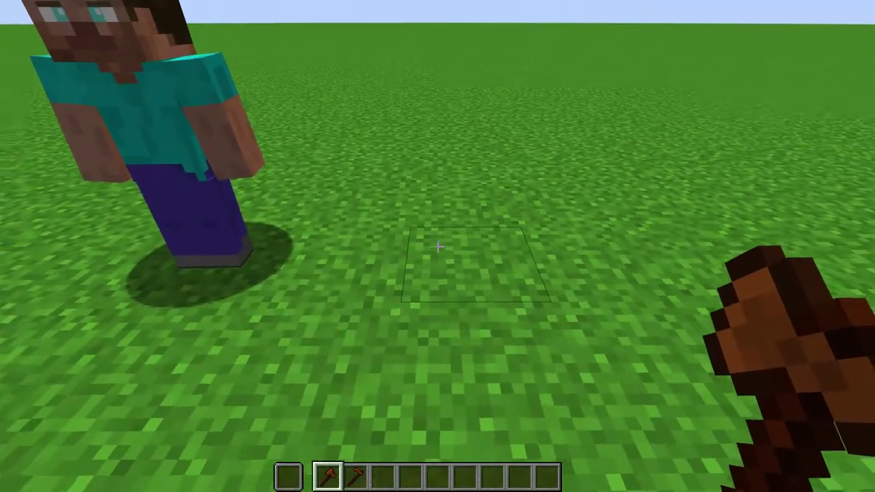
# - Spawn a copy of the Jacobson clone from the Server clone list
pyautogui.rightClick(437, 246)
pyautogui.click(429, 99)
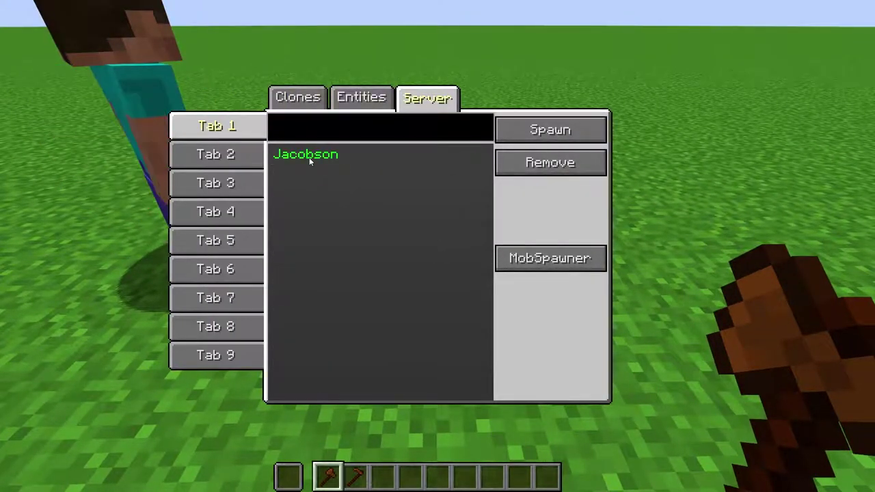
pyautogui.click(309, 157)
pyautogui.click(592, 128)
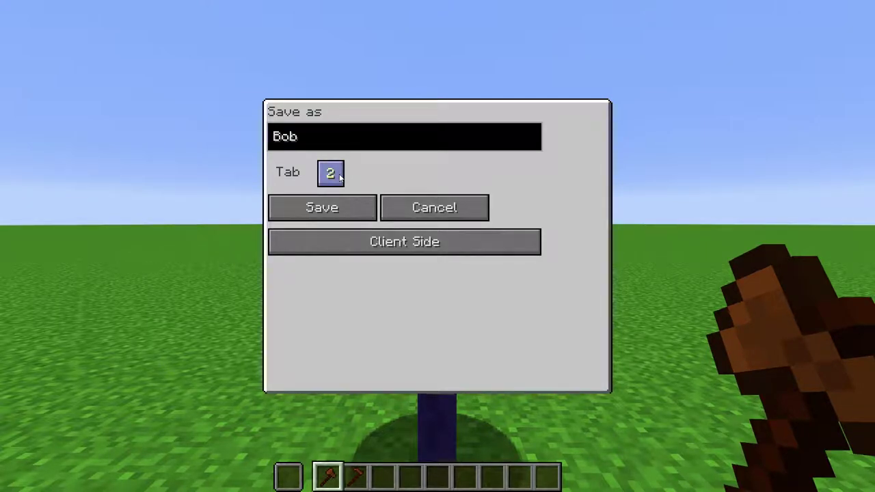
# - Change the clone's storage tab number and toggle server-side saving on and off
pyautogui.click(339, 177)
pyautogui.click(340, 176)
pyautogui.click(356, 249)
pyautogui.click(356, 249)
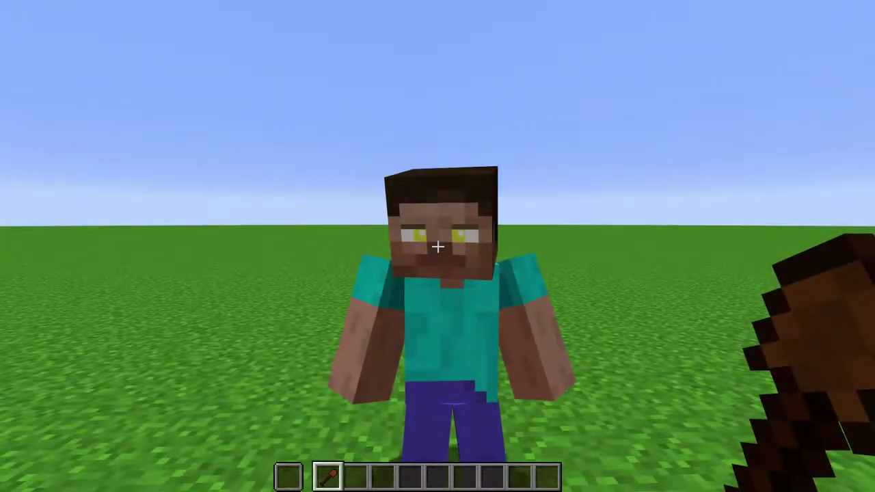
# - Open the NPC's Scripter settings and clear the script error log
pyautogui.rightClick(437, 246)
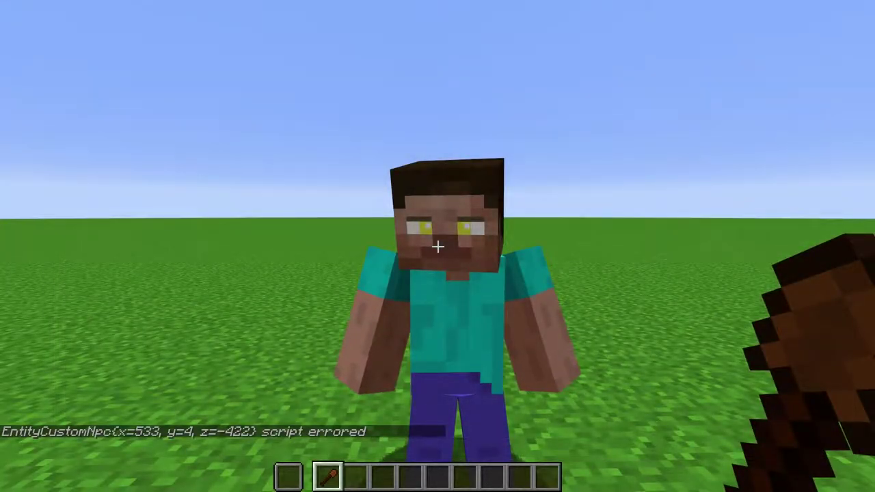
pyautogui.rightClick(438, 247)
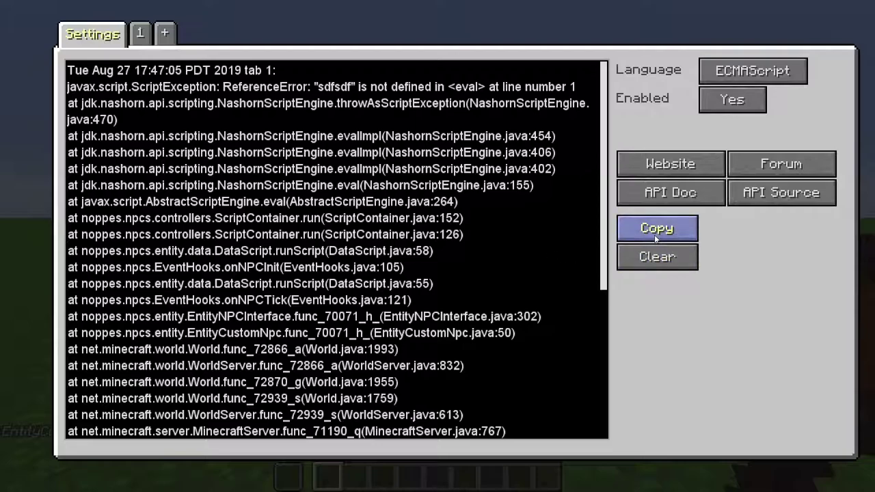
pyautogui.click(657, 257)
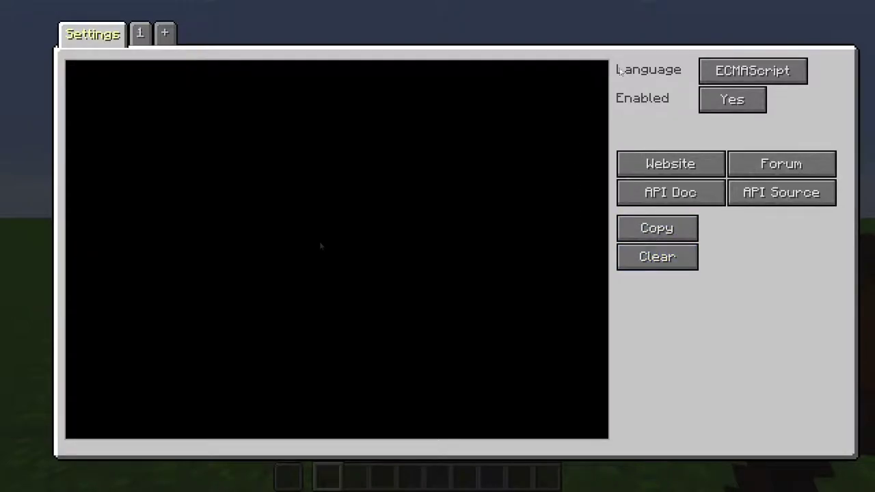
# - Leave scripting Enabled set to No and open the Custom NPCs scripting website
pyautogui.click(718, 99)
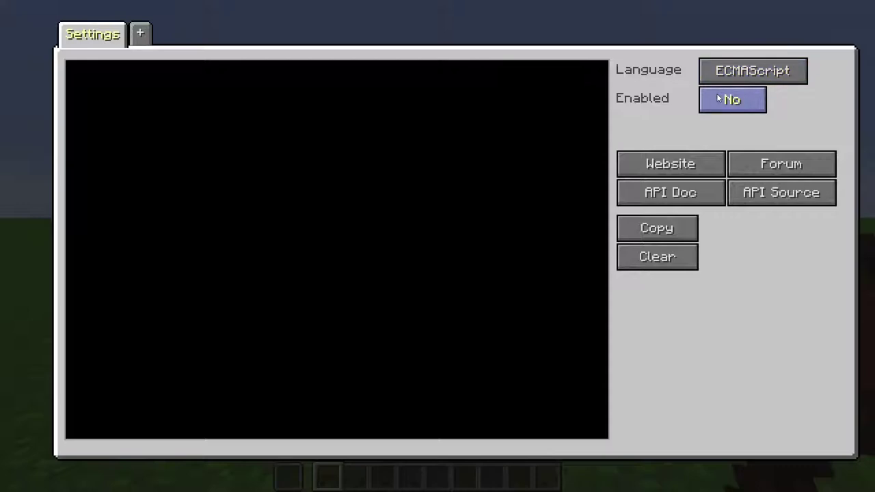
pyautogui.click(718, 99)
pyautogui.click(718, 100)
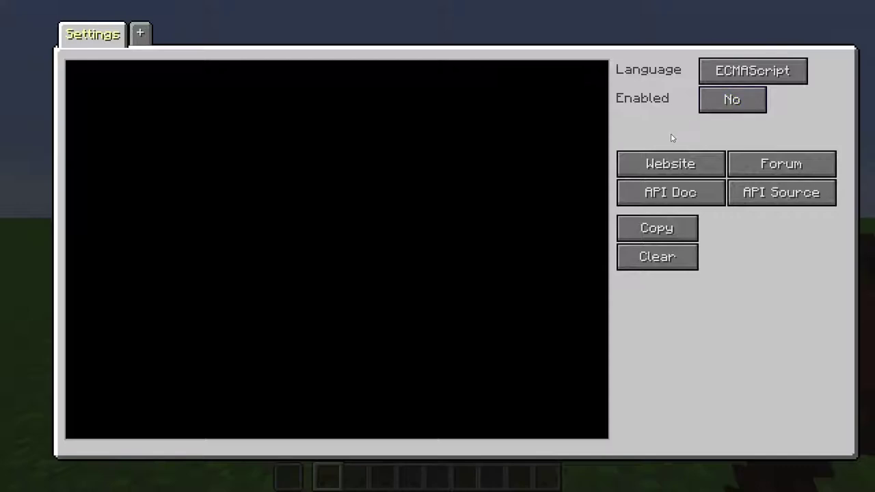
pyautogui.click(670, 164)
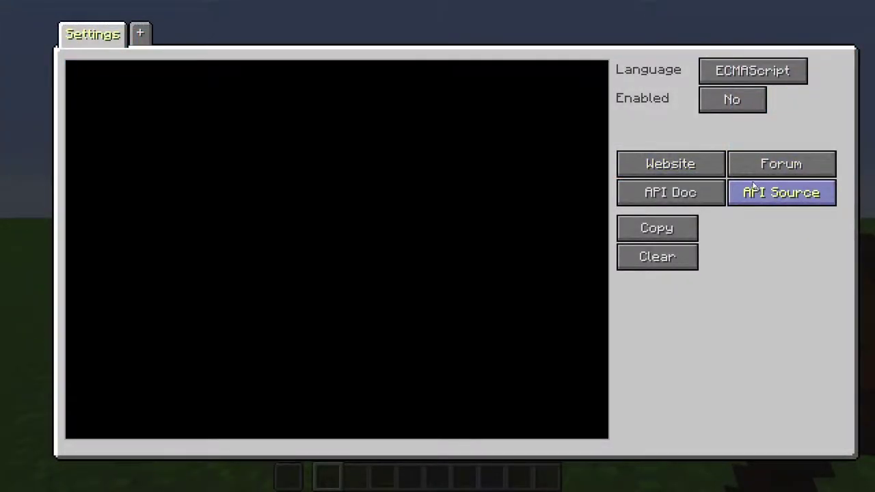
# - Open the Custom NPCs forum thread and the API documentation overview in Chrome
pyautogui.click(782, 164)
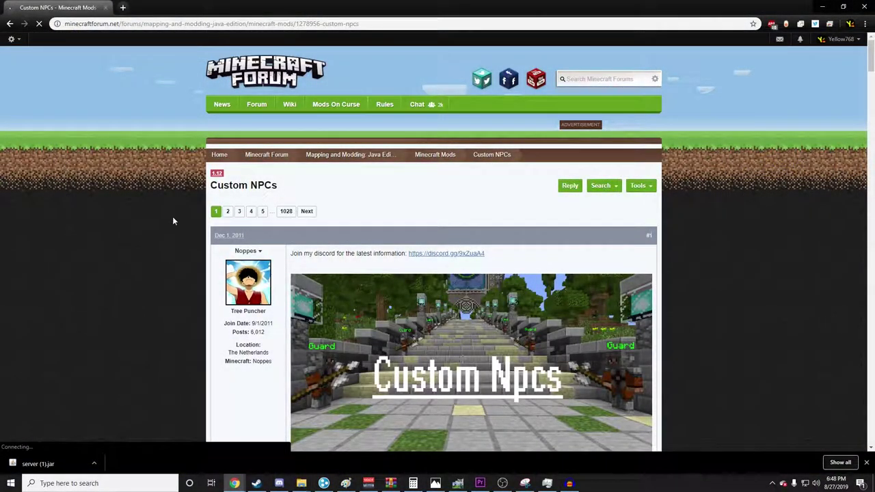
pyautogui.click(719, 186)
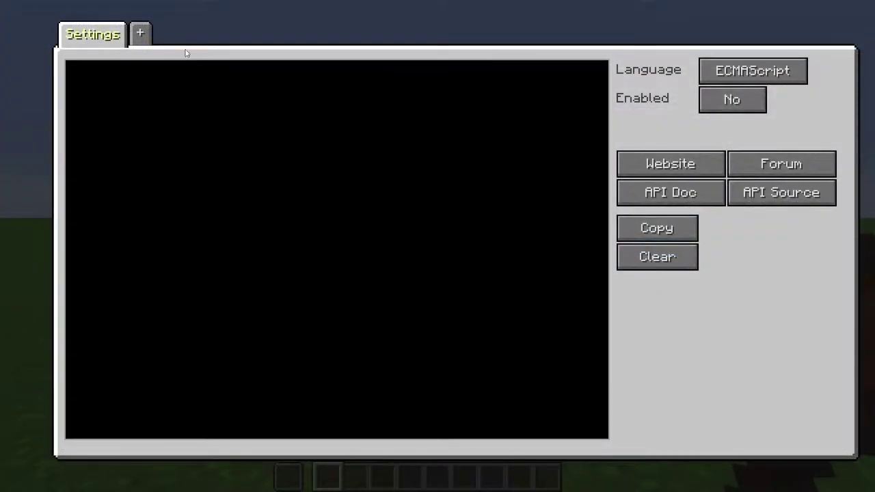
# - Add a new script tab, test 'asdasdasd' with Clear, Copy and Paste, then clear it
pyautogui.click(139, 33)
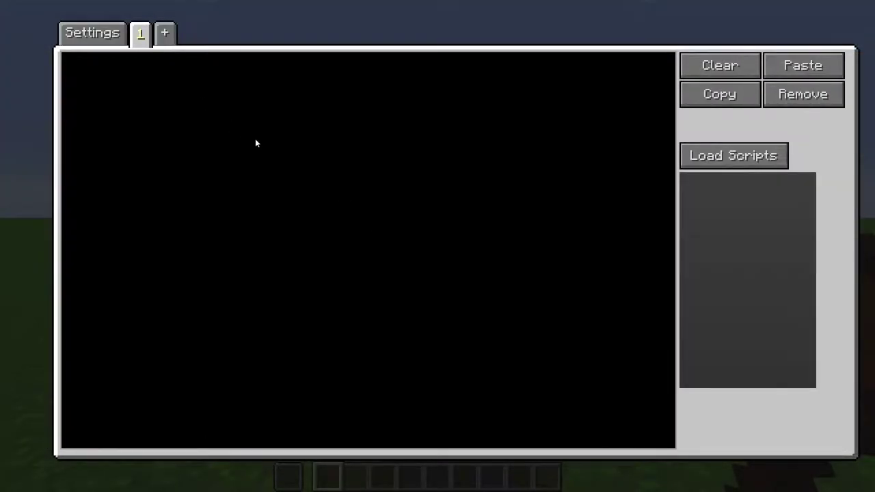
pyautogui.write('asdasdasd')
pyautogui.click(707, 78)
pyautogui.write('asdasdasd')
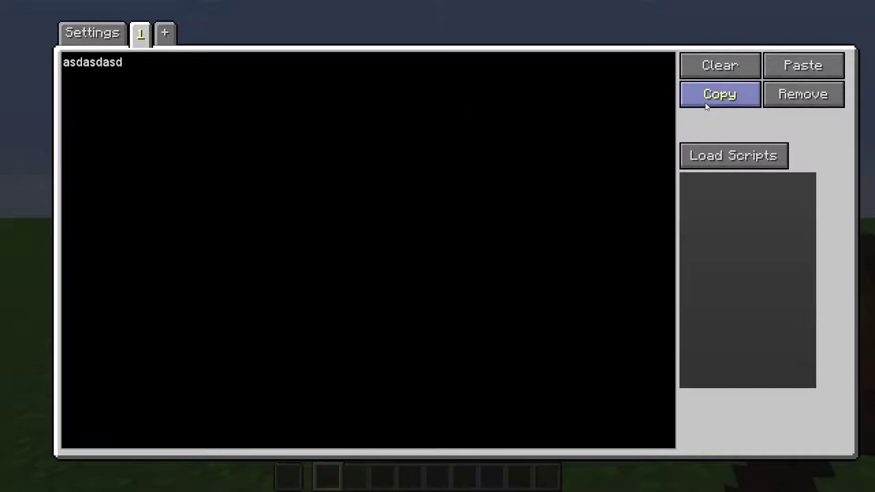
pyautogui.click(711, 69)
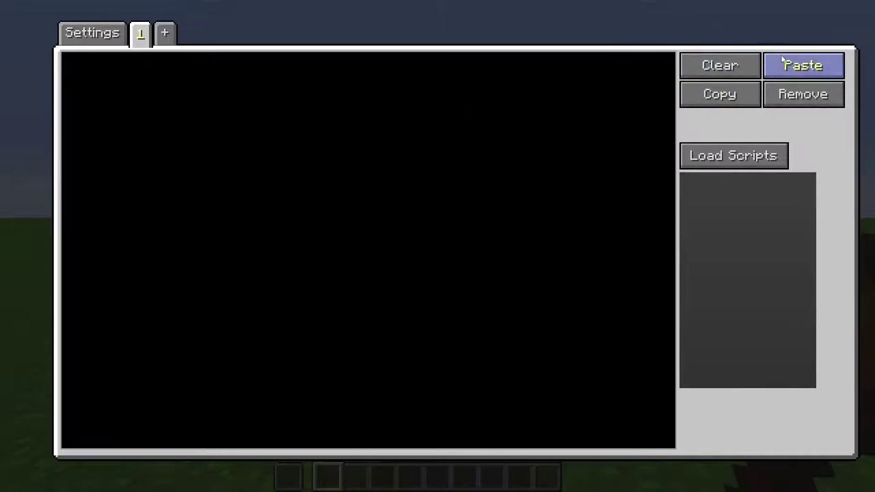
pyautogui.click(803, 65)
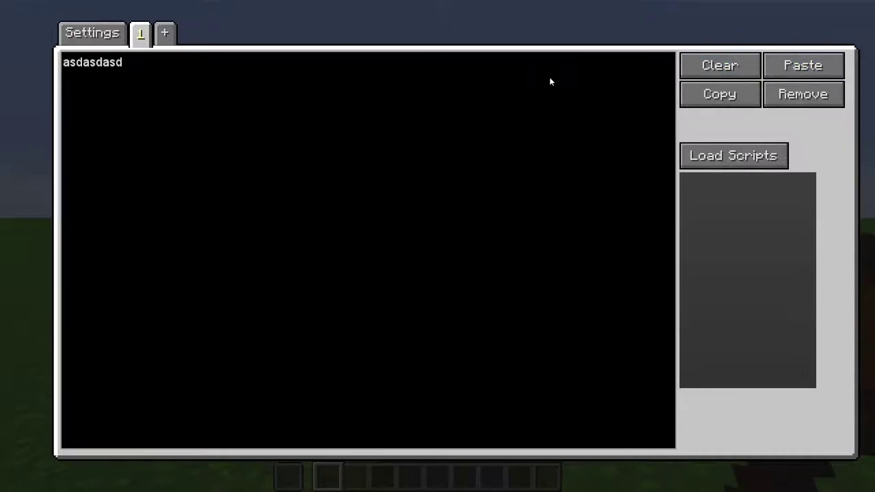
pyautogui.click(732, 75)
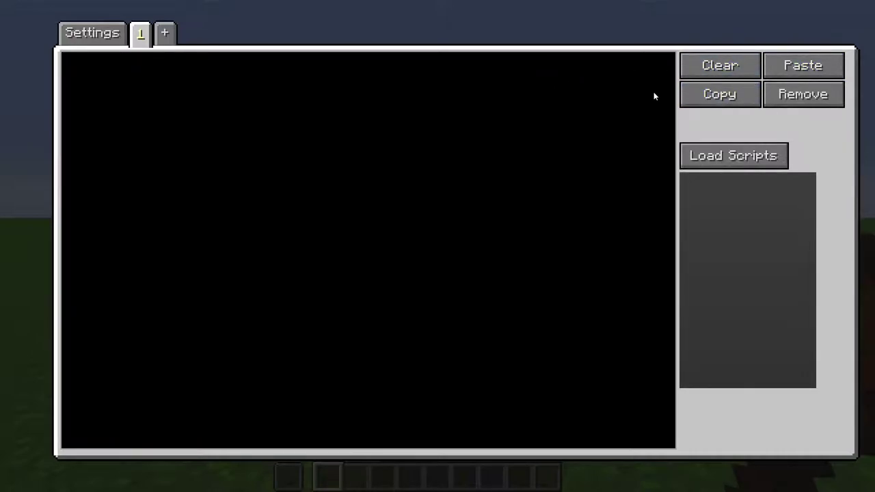
pyautogui.click(717, 153)
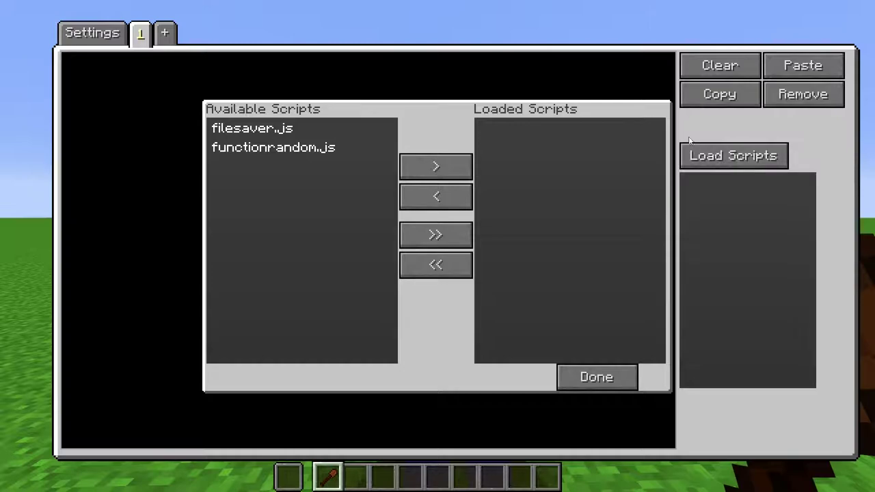
pyautogui.click(297, 128)
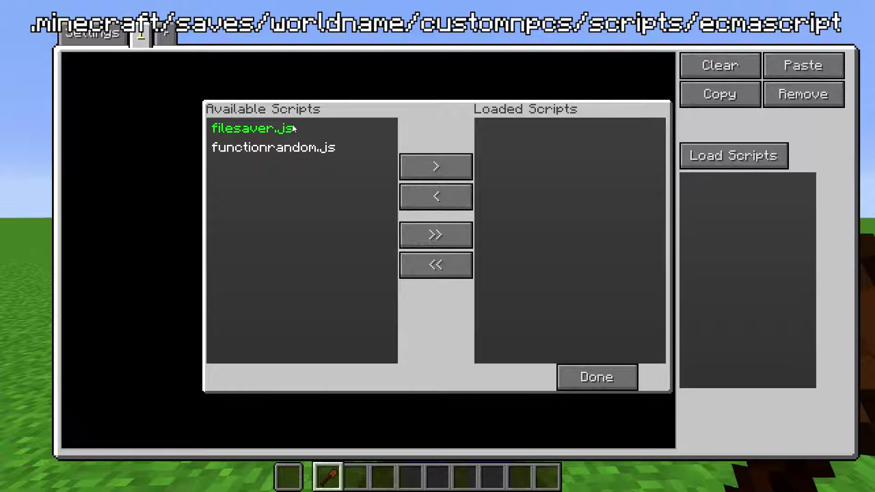
pyautogui.click(294, 128)
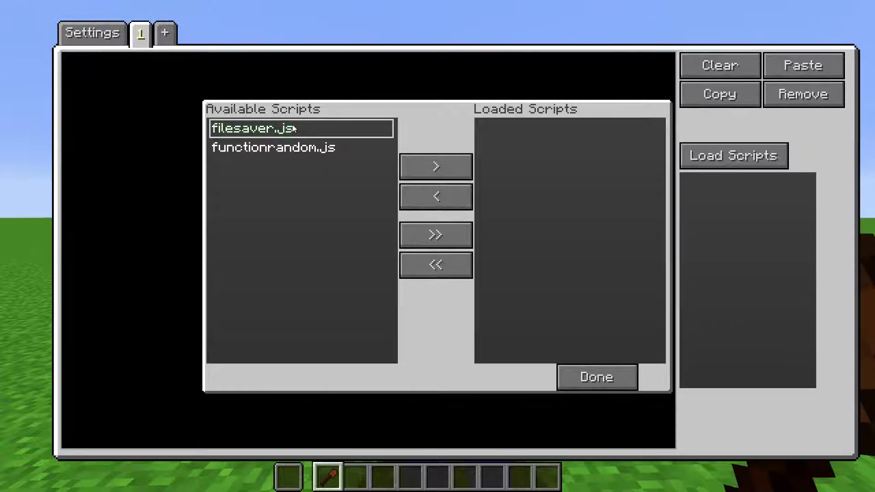
pyautogui.click(421, 168)
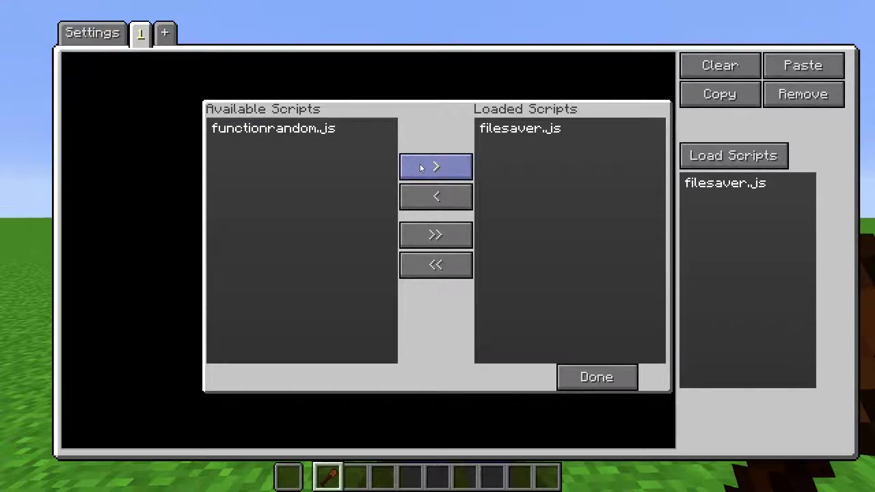
pyautogui.click(528, 131)
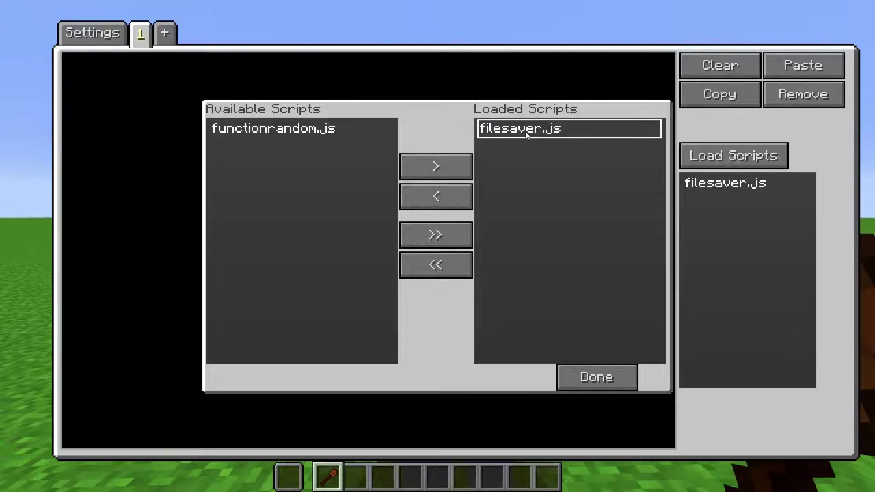
pyautogui.click(453, 197)
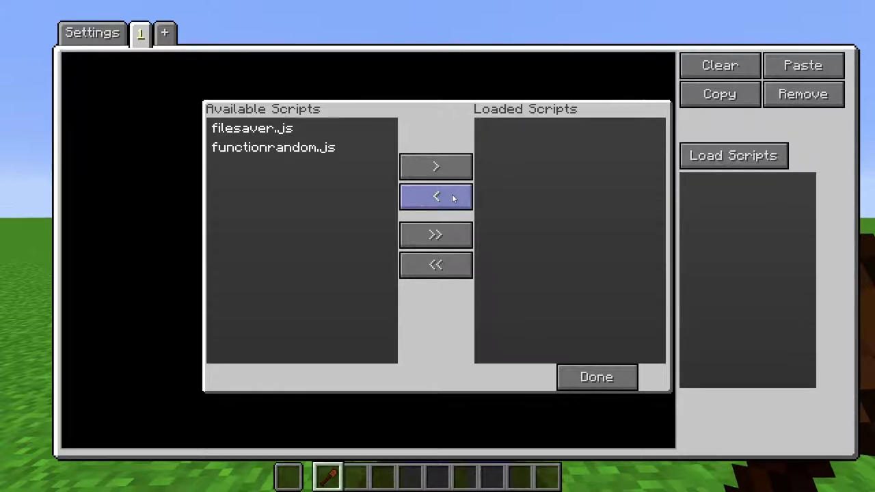
pyautogui.click(433, 237)
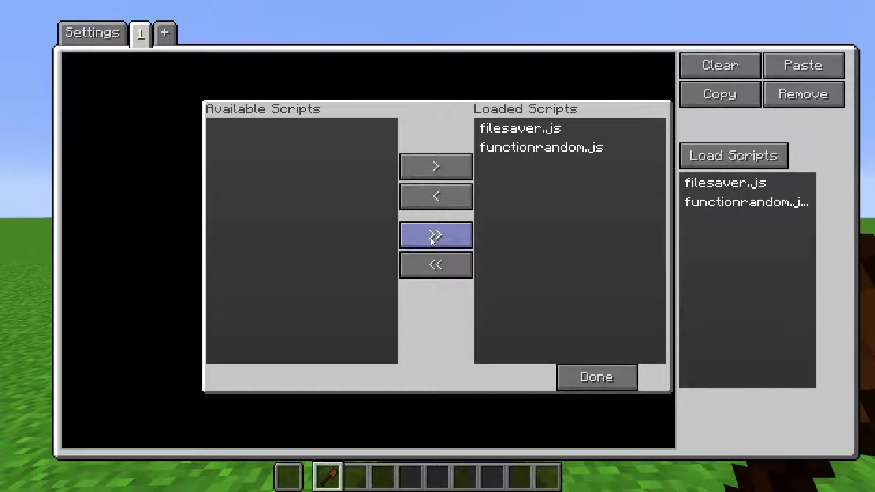
pyautogui.click(436, 265)
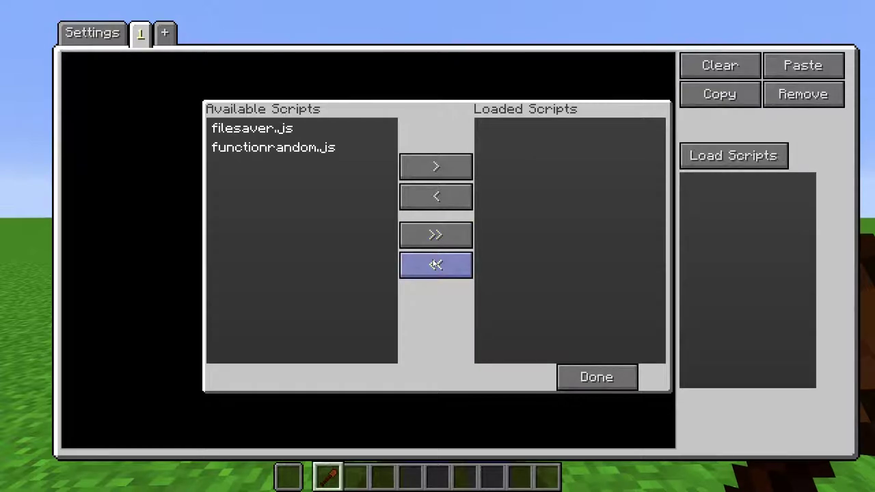
pyautogui.click(596, 377)
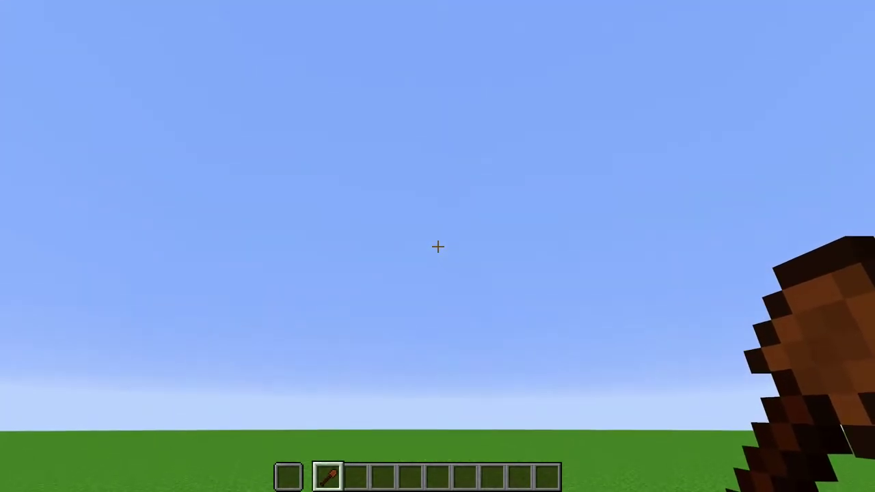
pyautogui.press('k')
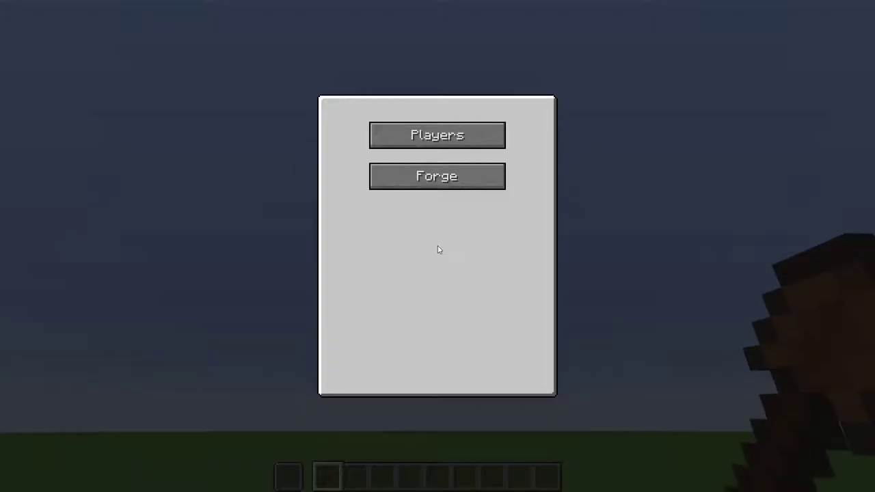
pyautogui.click(416, 140)
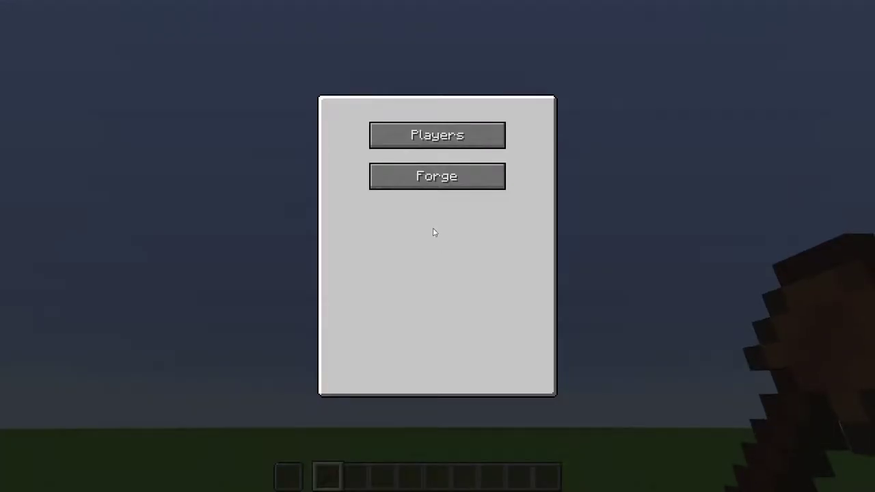
pyautogui.click(412, 179)
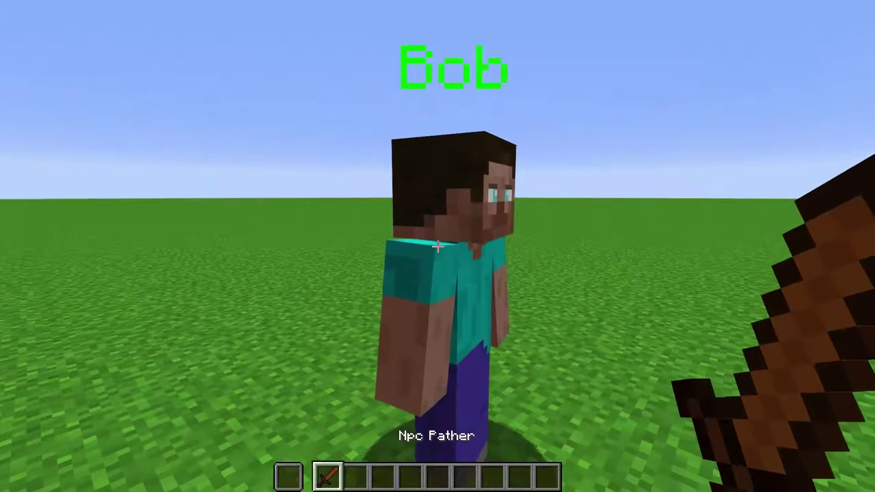
# - Register Bob with the Pather and add waypoints x:967 z:980, x:967 z:983, x:961 z:983
pyautogui.rightClick(438, 246)
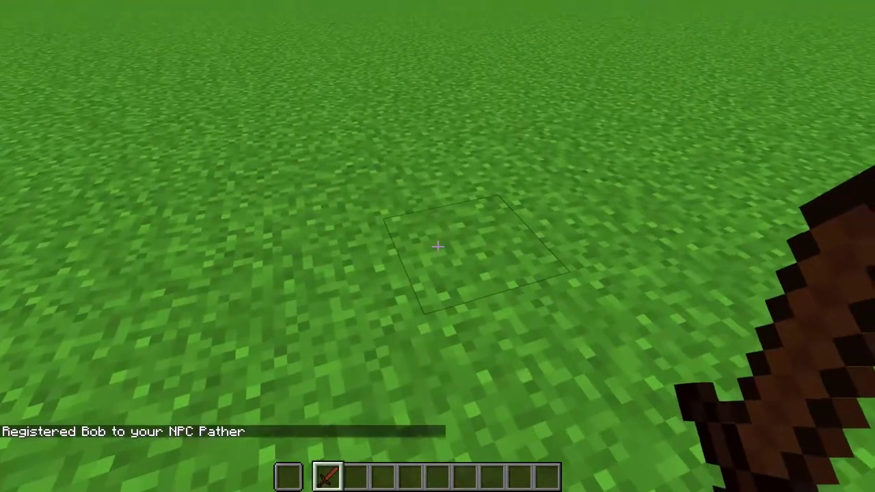
pyautogui.rightClick(438, 246)
pyautogui.press('Escape')
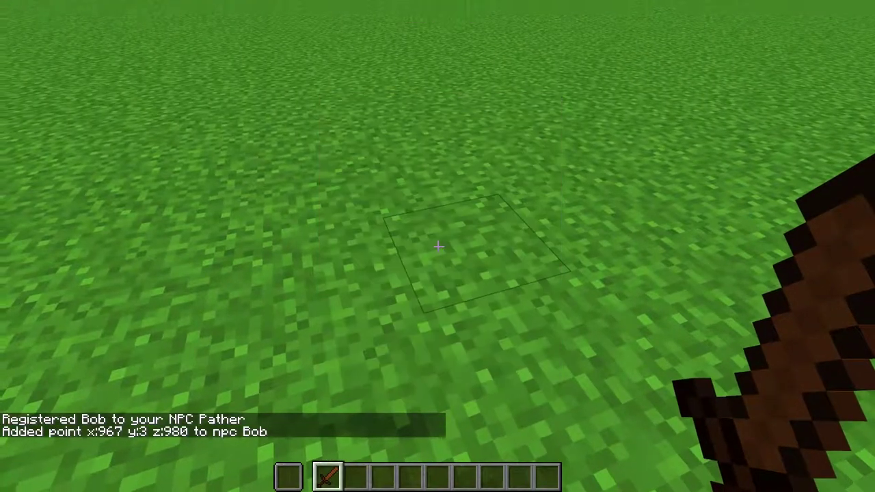
pyautogui.press('w')
pyautogui.rightClick(437, 246)
pyautogui.press('Escape')
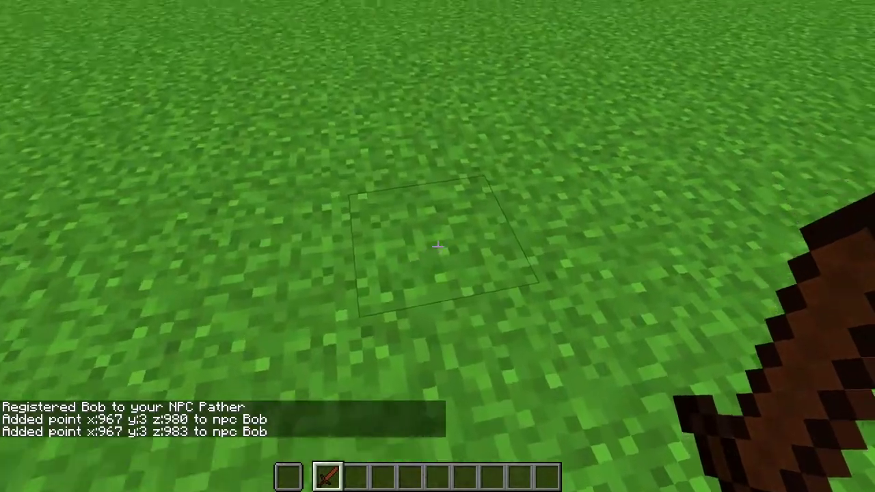
pyautogui.press('w')
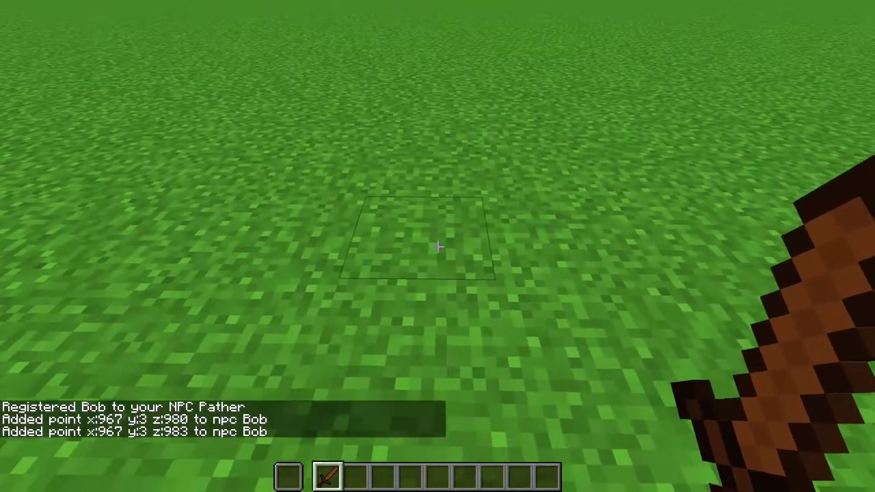
pyautogui.rightClick(438, 246)
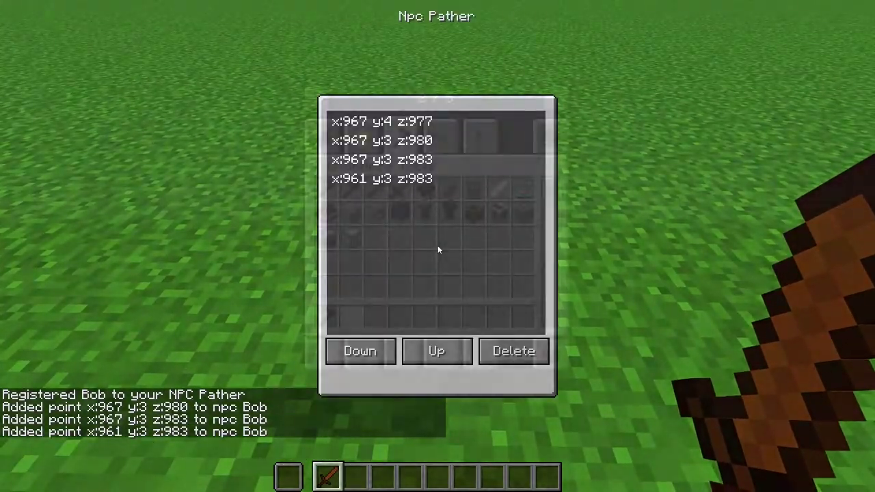
pyautogui.press('Escape')
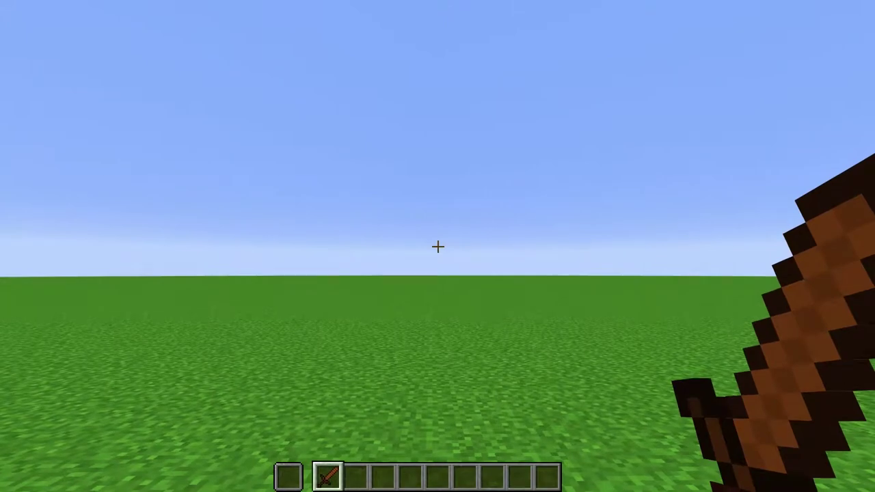
# - Reorder waypoint x:961 y:3 z:978 with Up/Down, then delete it from the route
pyautogui.rightClick(438, 246)
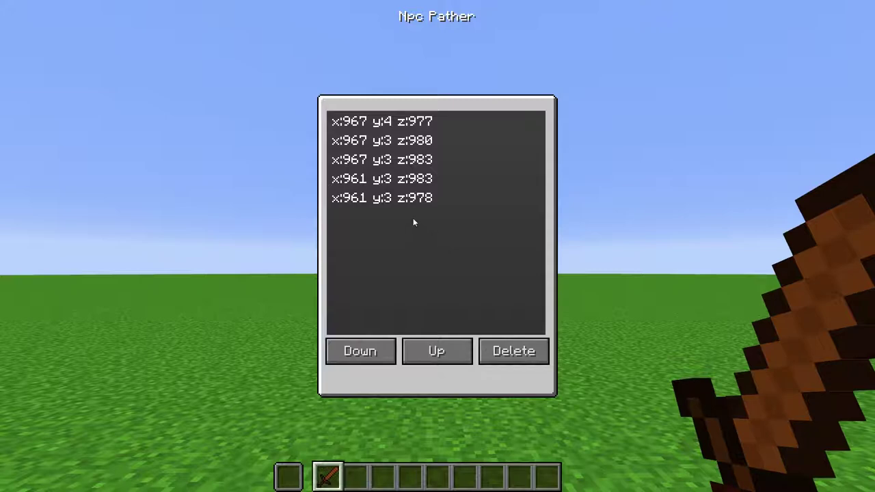
pyautogui.click(408, 200)
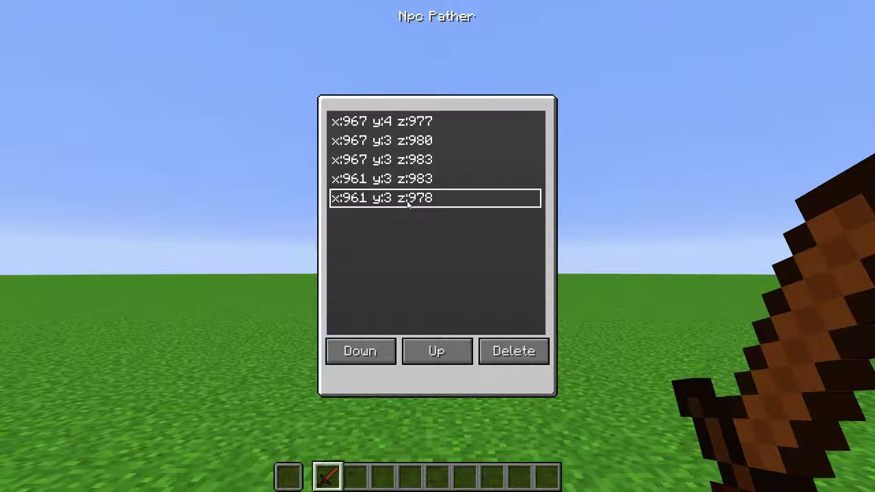
pyautogui.click(433, 351)
pyautogui.click(433, 353)
pyautogui.click(433, 353)
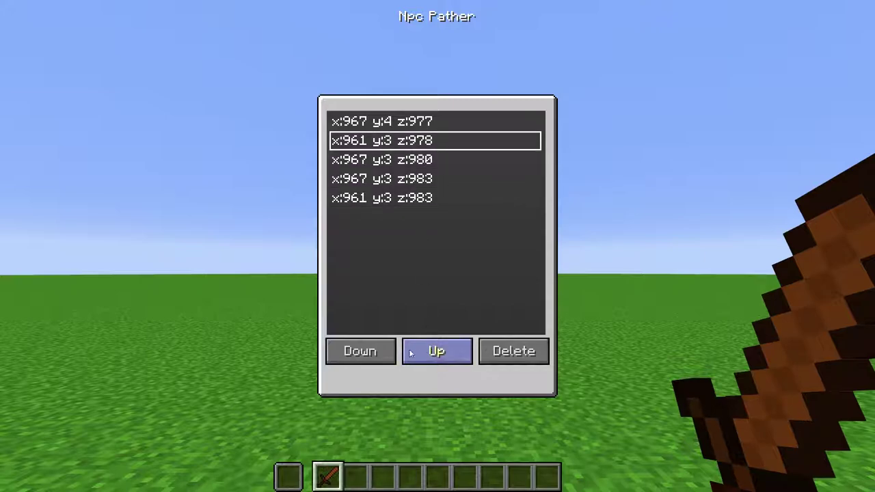
pyautogui.click(375, 353)
pyautogui.click(374, 354)
pyautogui.click(375, 353)
pyautogui.click(506, 361)
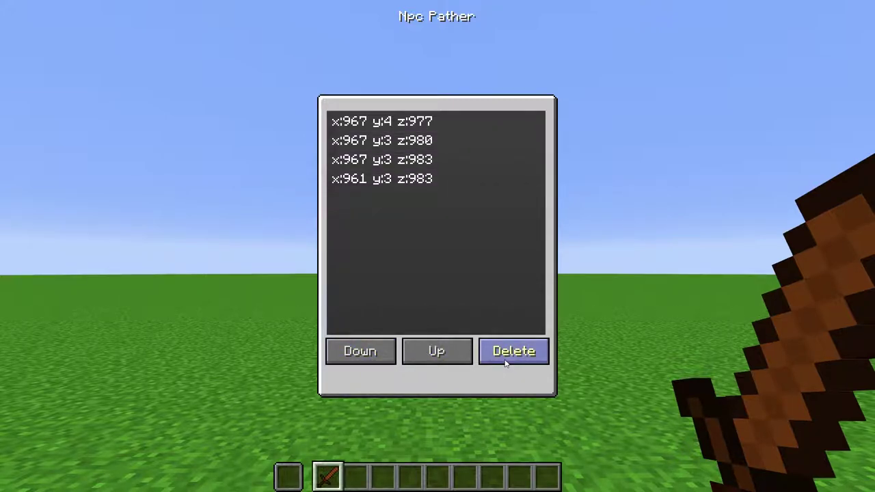
pyautogui.press('Escape')
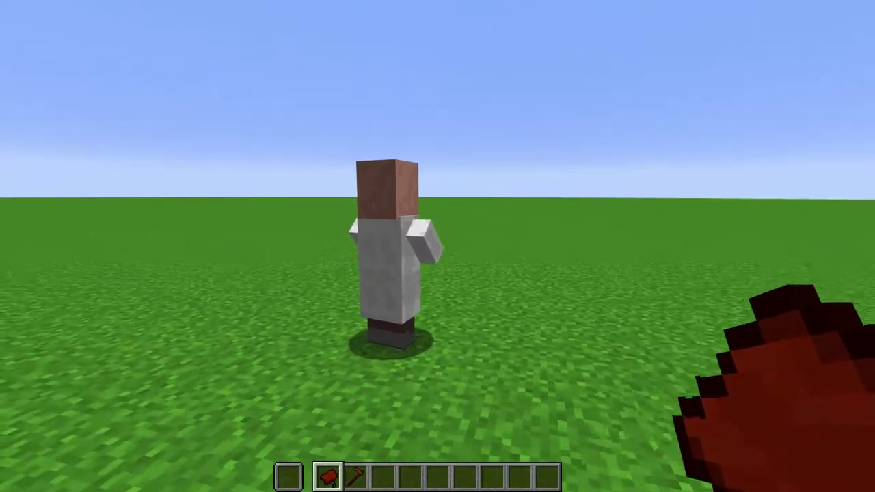
# - Use the Mounter to spawn a saved clone riding the white-robed NPC
pyautogui.rightClick(438, 246)
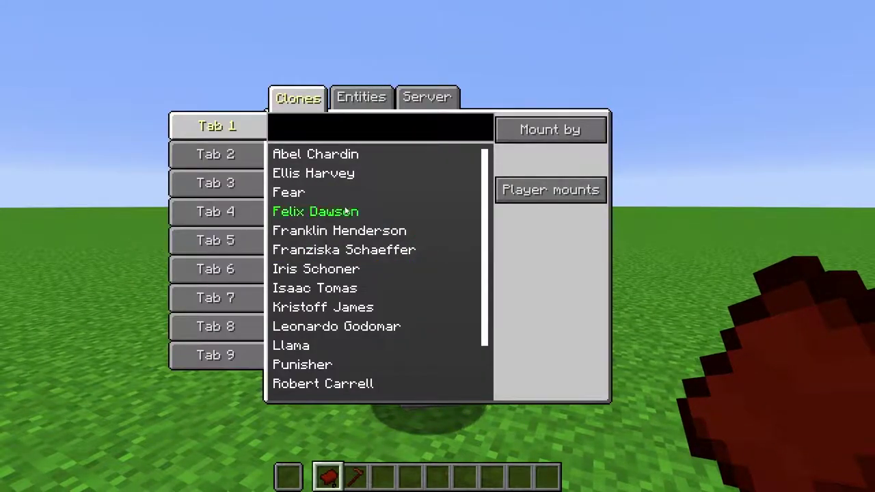
pyautogui.click(308, 175)
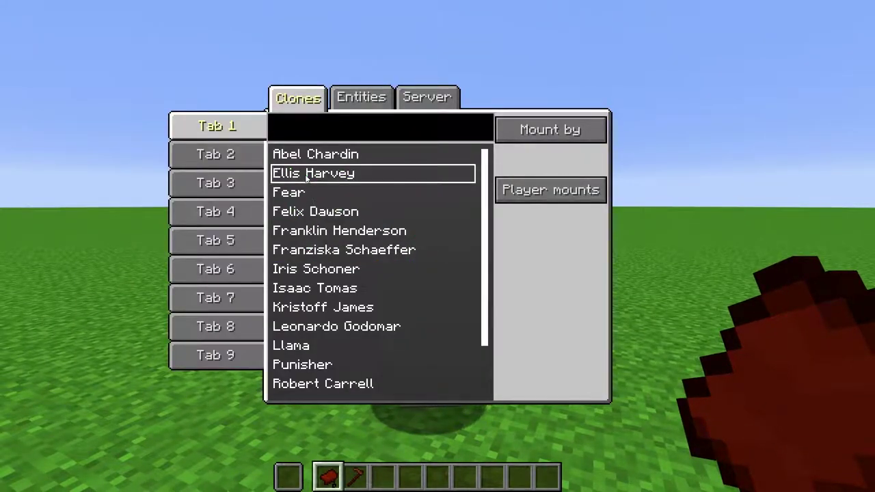
pyautogui.click(522, 132)
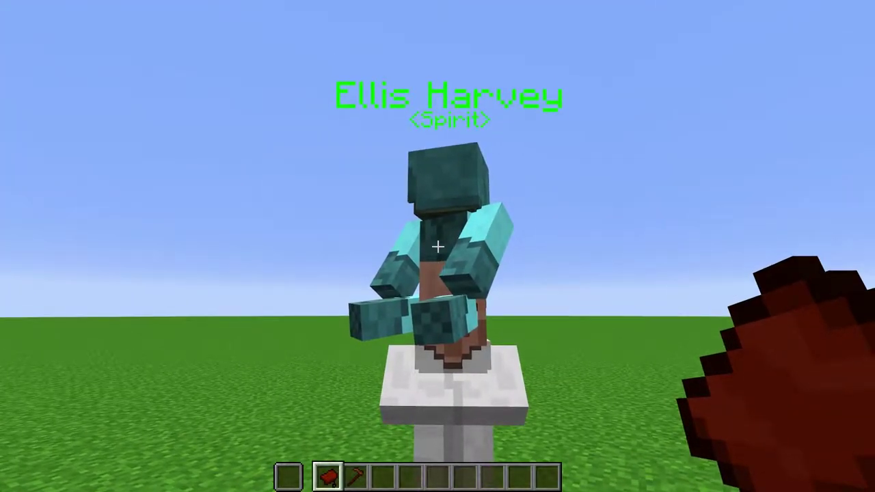
pyautogui.scroll(-1, 438, 246)
pyautogui.scroll(1, 437, 246)
# - Mount the NPC yourself with Player mounts and view the ride in third person
pyautogui.rightClick(438, 246)
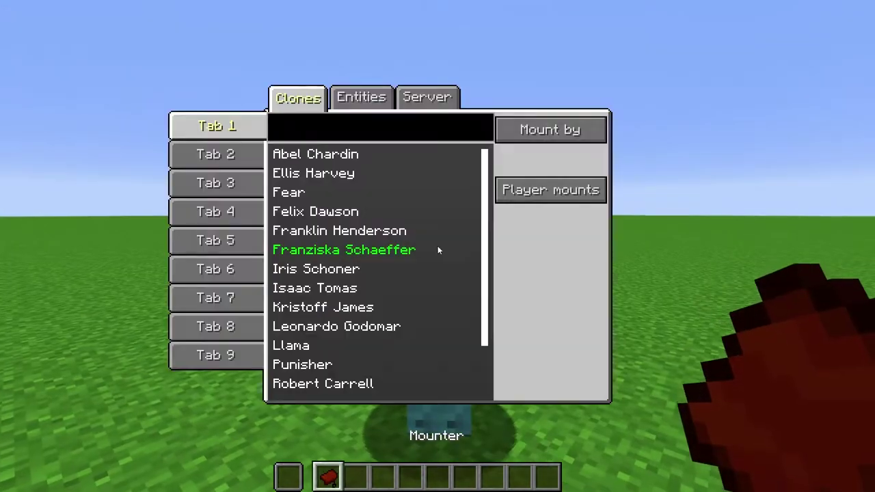
pyautogui.click(523, 193)
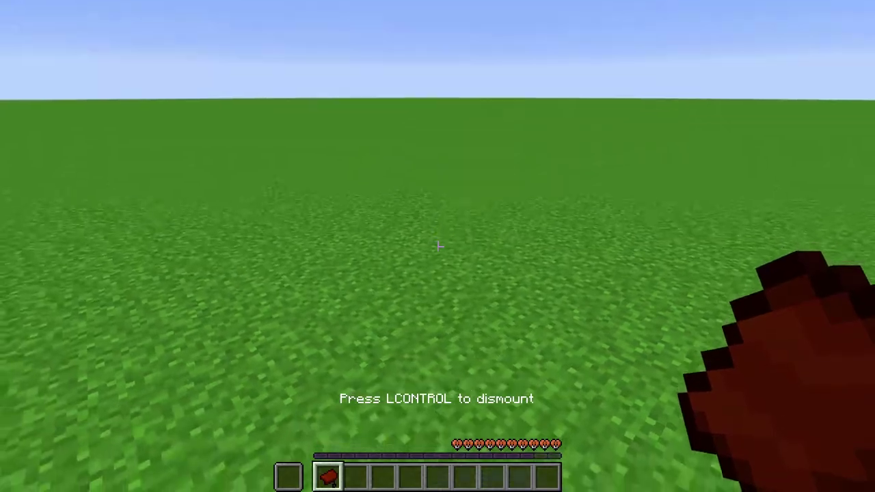
pyautogui.press('F5')
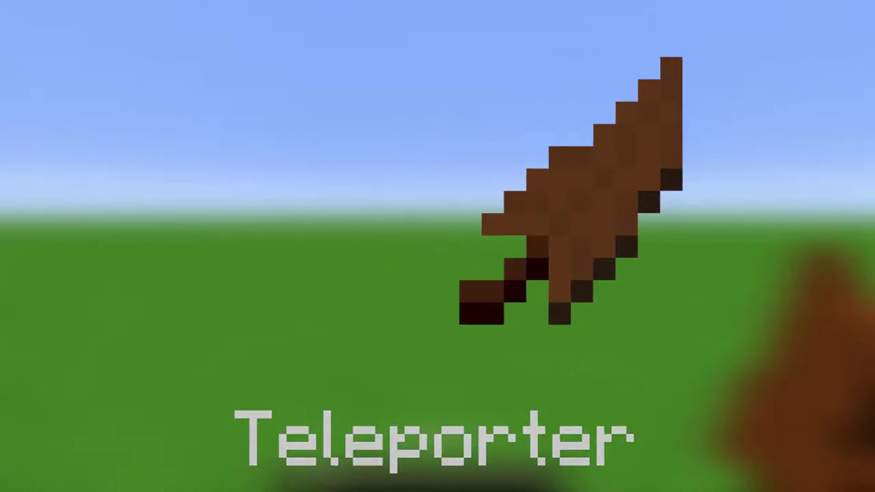
# - Teleport to the_nether with the Teleporter
pyautogui.rightClick(438, 246)
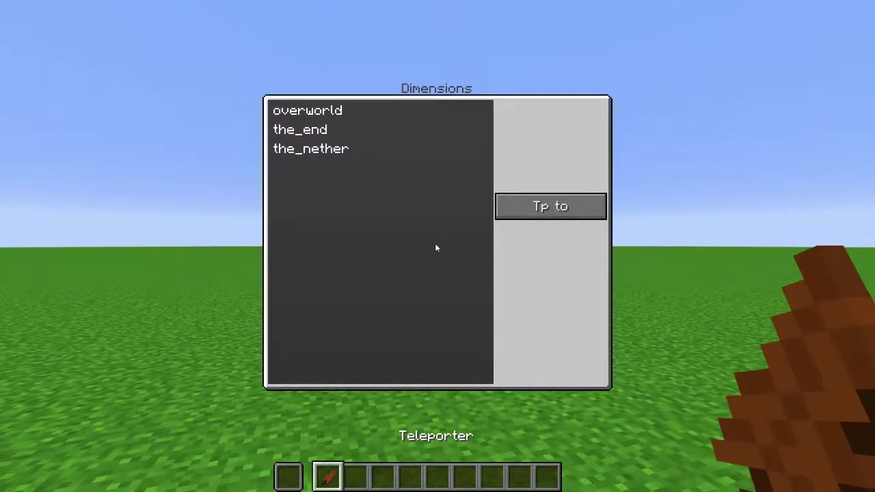
pyautogui.click(330, 151)
pyautogui.click(550, 207)
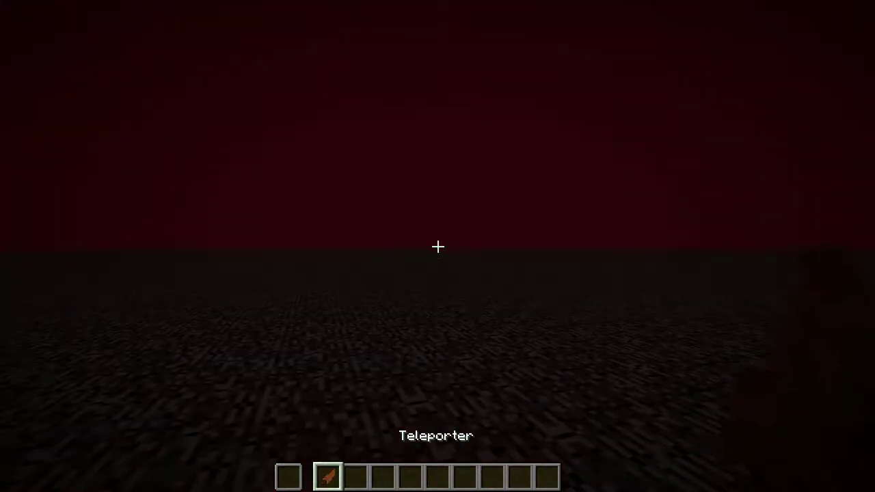
# - Teleport on to the_end, then toggle to Spectator and back to Creative mode
pyautogui.rightClick(438, 246)
pyautogui.click(308, 130)
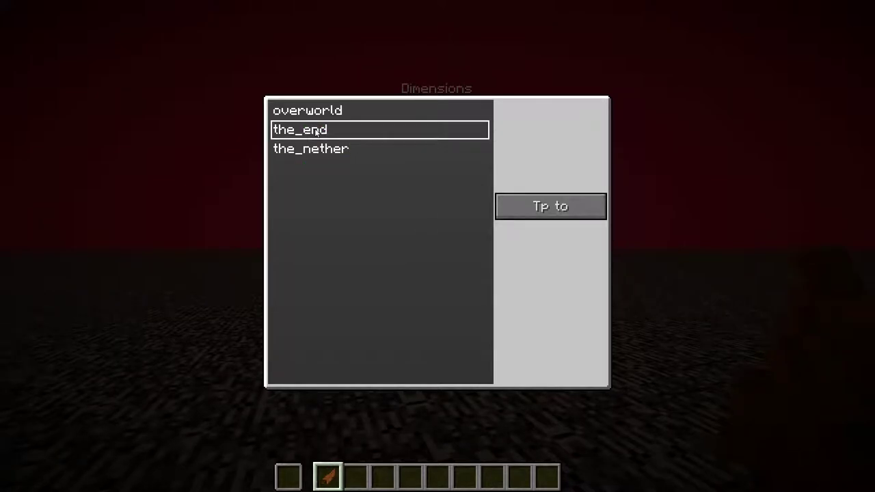
pyautogui.click(571, 216)
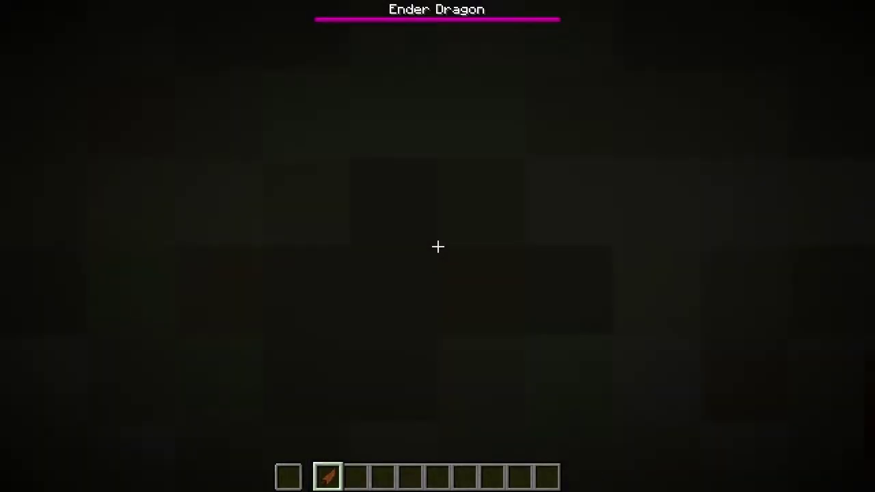
pyautogui.hotkey('F3', 'n')
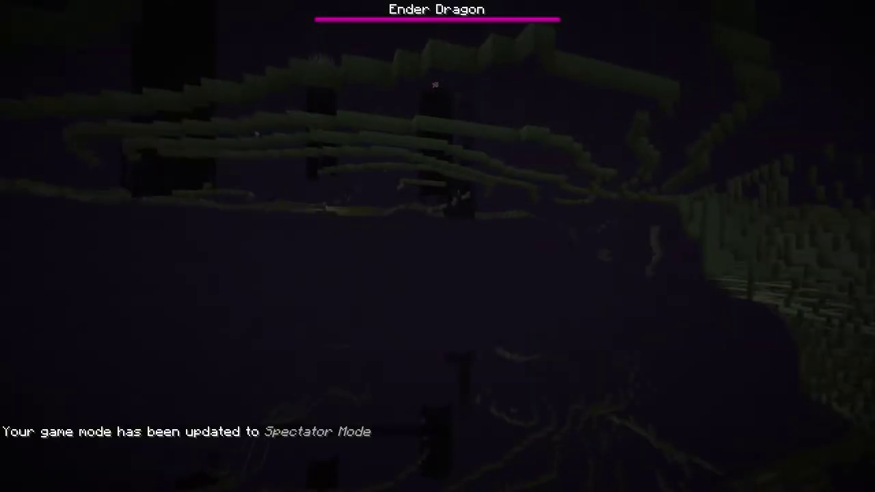
pyautogui.hotkey('F3', 'n')
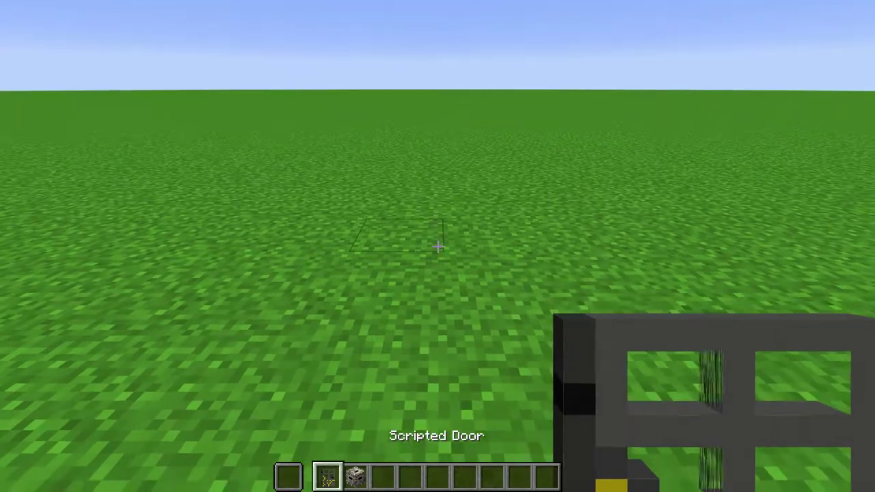
# - View the Scripted Door's script, then place a Scripted Block and view its script
pyautogui.rightClick(437, 246)
pyautogui.press('Escape')
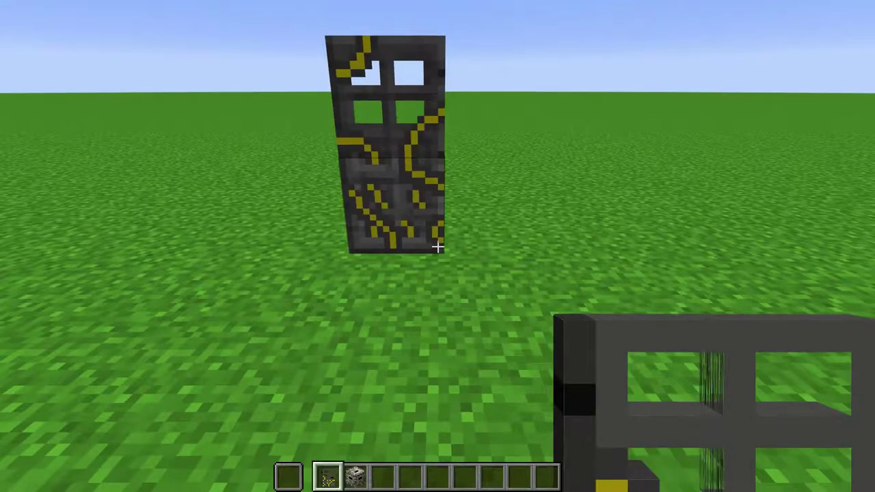
pyautogui.press('3')
pyautogui.rightClick(437, 247)
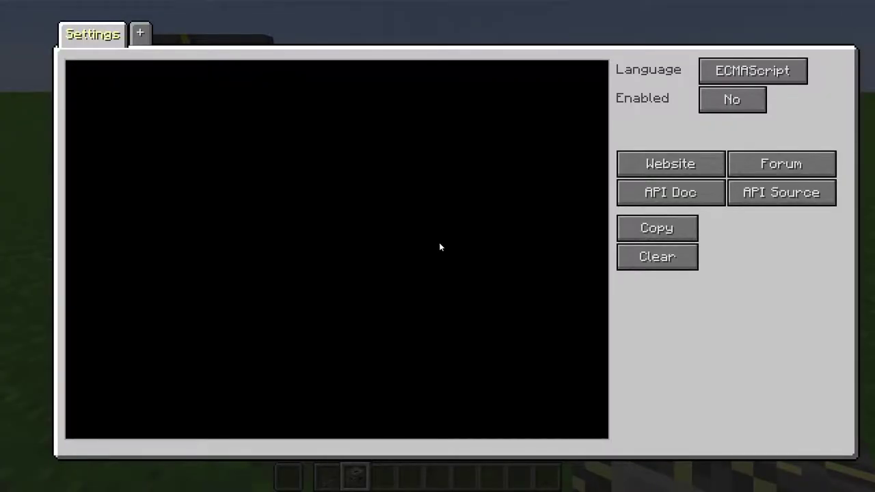
pyautogui.press('Escape')
# - Move the Scripter wand from the creative inventory into the hotbar
pyautogui.press('e')
pyautogui.click(353, 313)
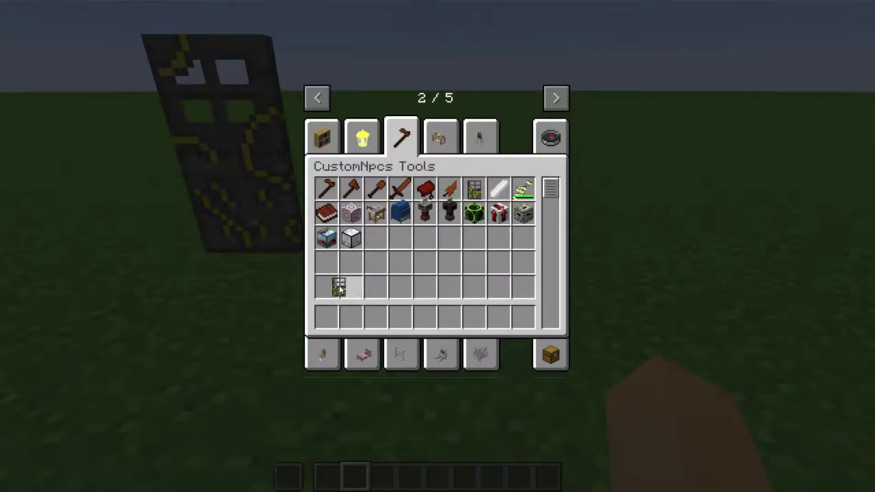
pyautogui.click(334, 277)
pyautogui.click(353, 313)
pyautogui.press('e')
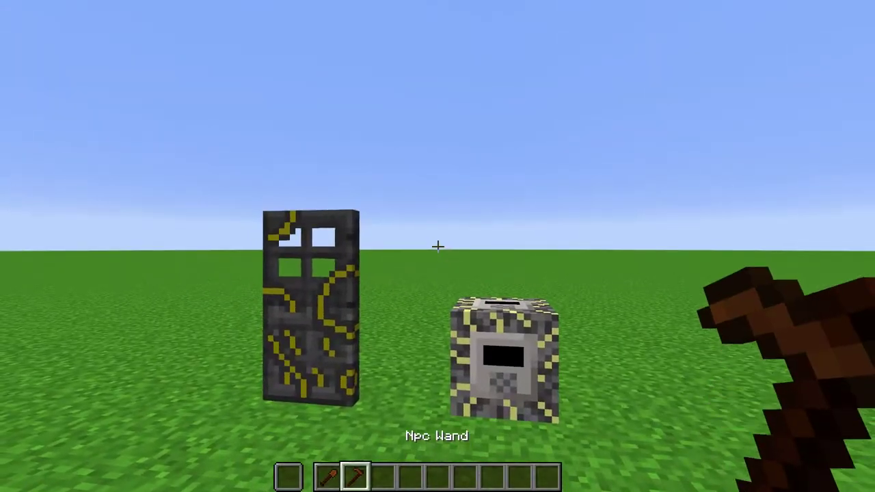
# - Open the block's script with the Scripter and the Npc Wand, then cycle hotbar slots 2, 7 and 9
pyautogui.press('2')
pyautogui.rightClick(438, 246)
pyautogui.press('Escape')
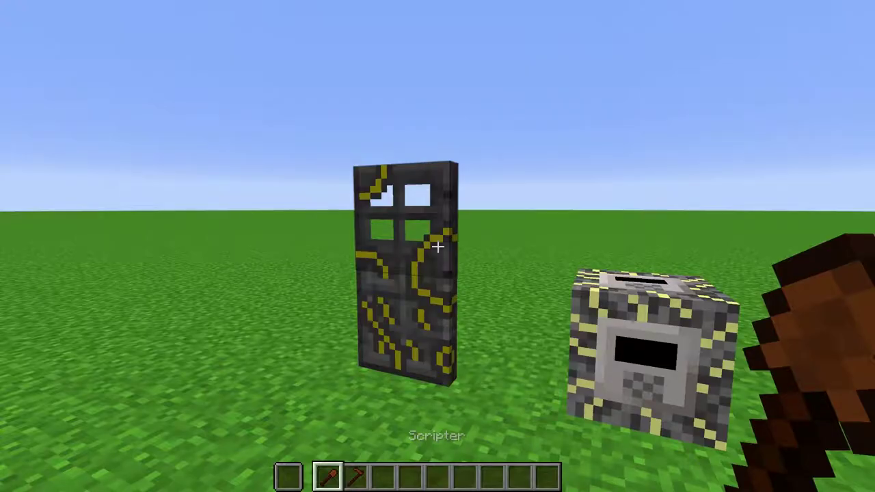
pyautogui.press('3')
pyautogui.rightClick(438, 246)
pyautogui.press('Escape')
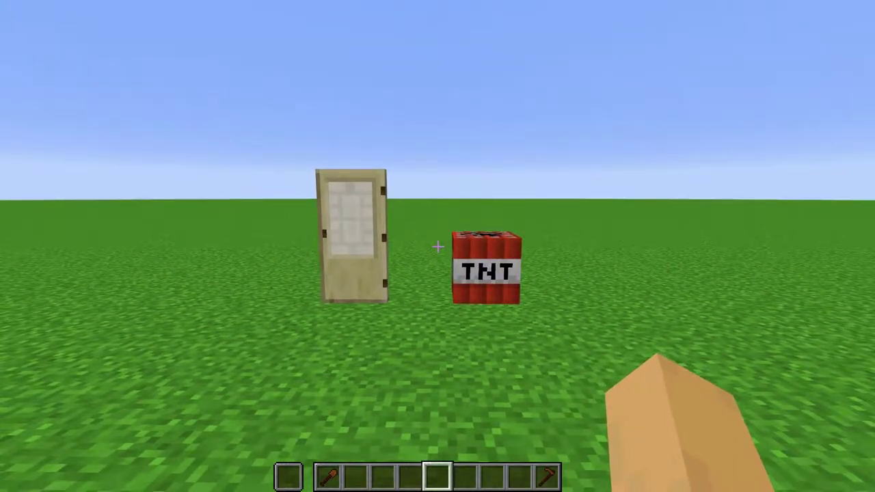
pyautogui.press('2')
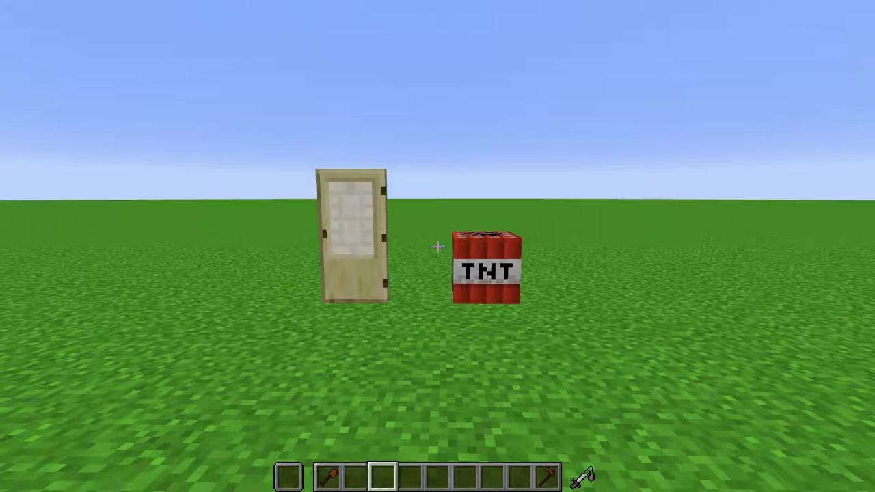
pyautogui.press('7')
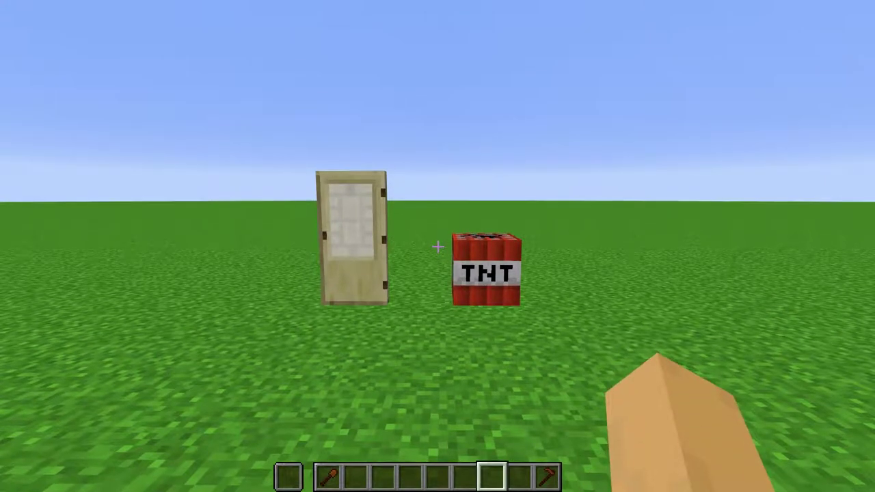
pyautogui.press('9')
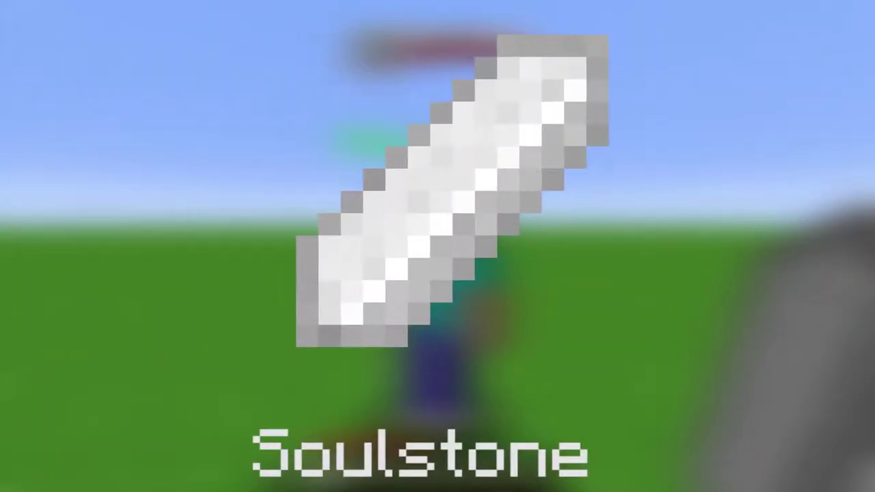
# - Store the NPC in the Soulstone, then release it back onto the grass
pyautogui.rightClick(438, 247)
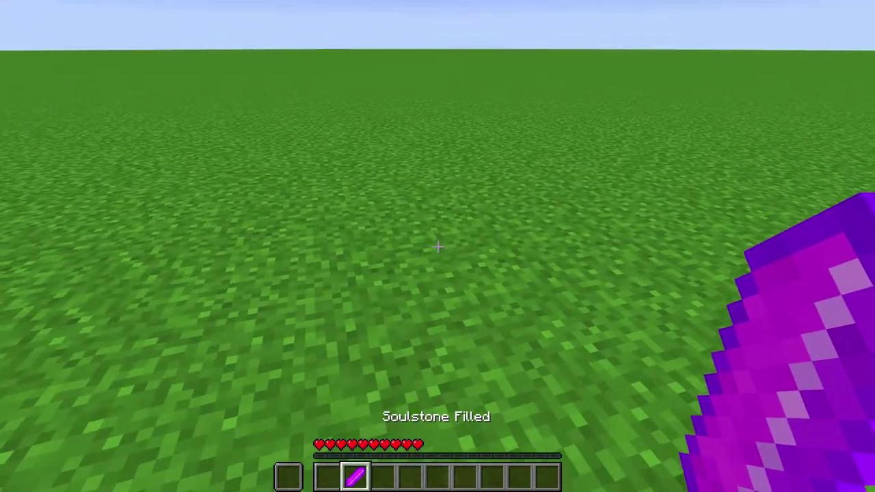
pyautogui.rightClick(438, 246)
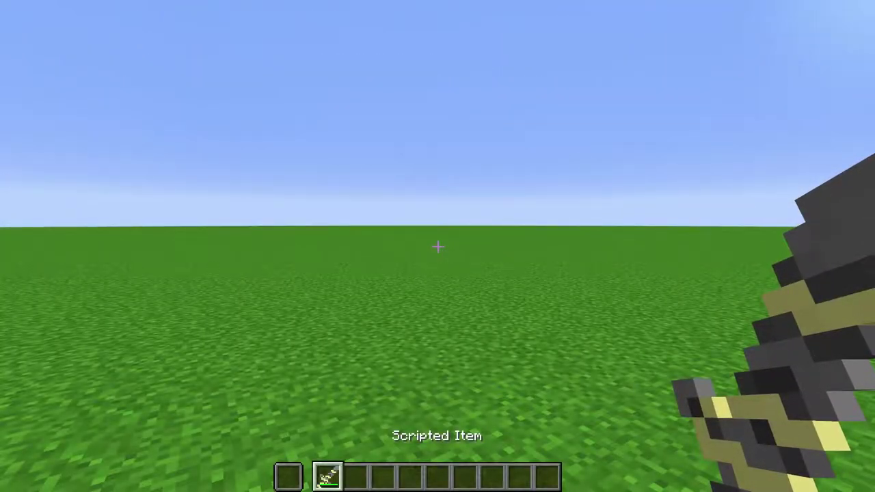
pyautogui.rightClick(438, 246)
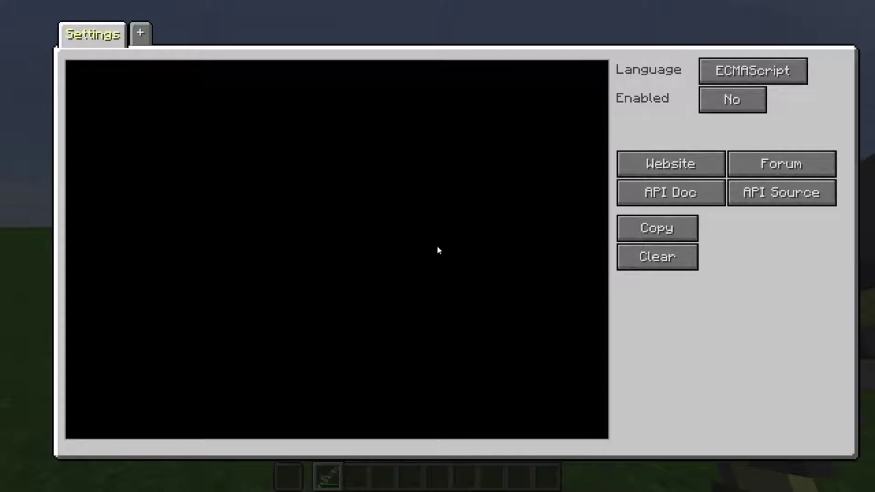
pyautogui.press('Escape')
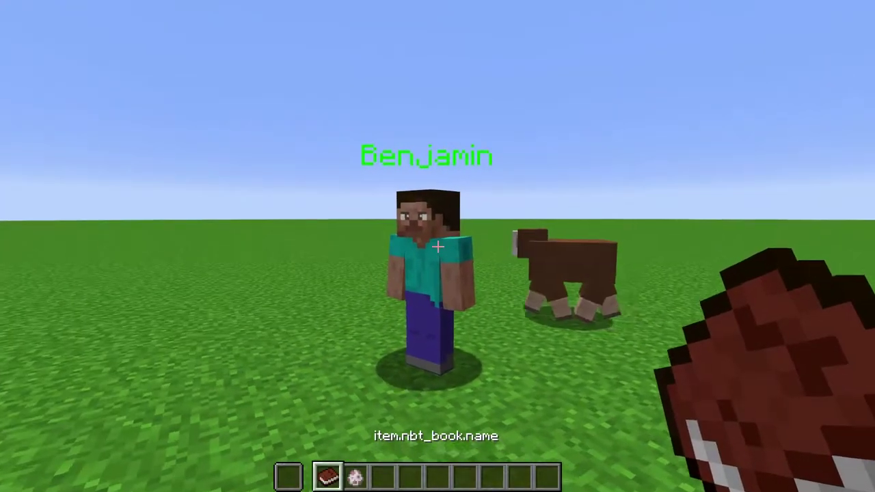
# - Change the NPC's NBT interact line from 'Hello @p' to 'Hello you', save it, and talk to the NPC
pyautogui.rightClick(437, 246)
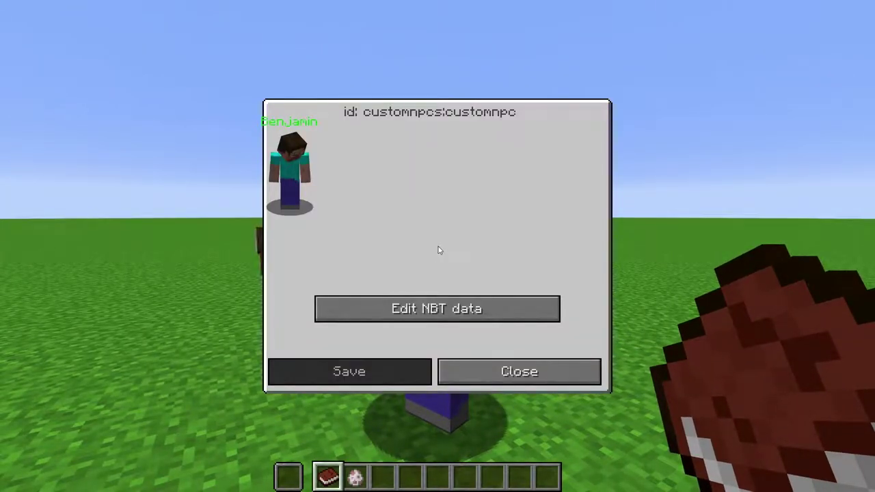
pyautogui.click(435, 308)
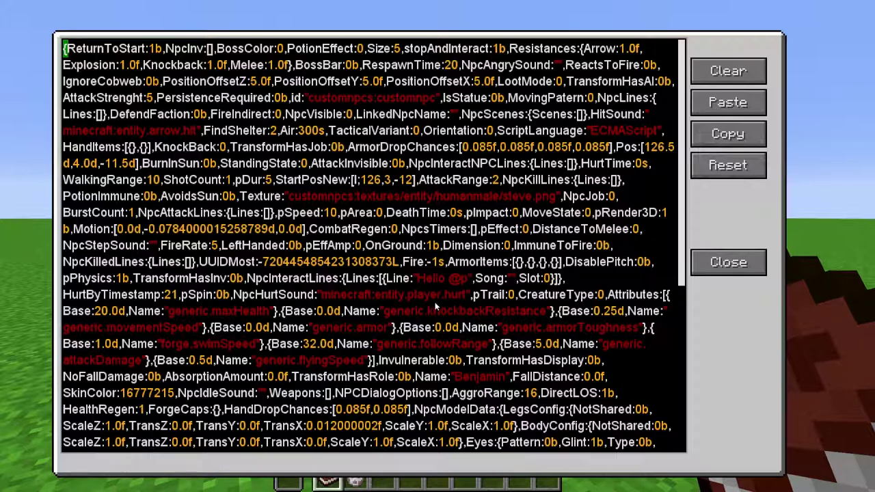
pyautogui.scroll(-1, 443, 300)
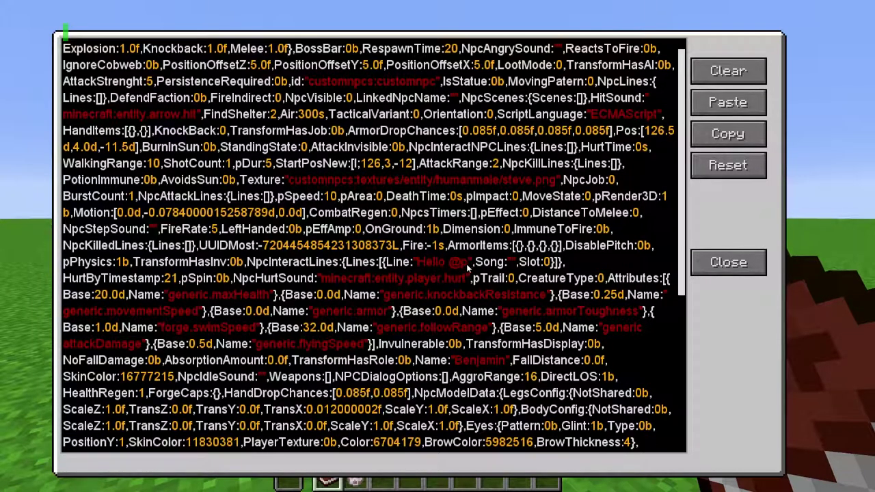
pyautogui.press('BackSpace')
pyautogui.press('BackSpace')
pyautogui.write('you')
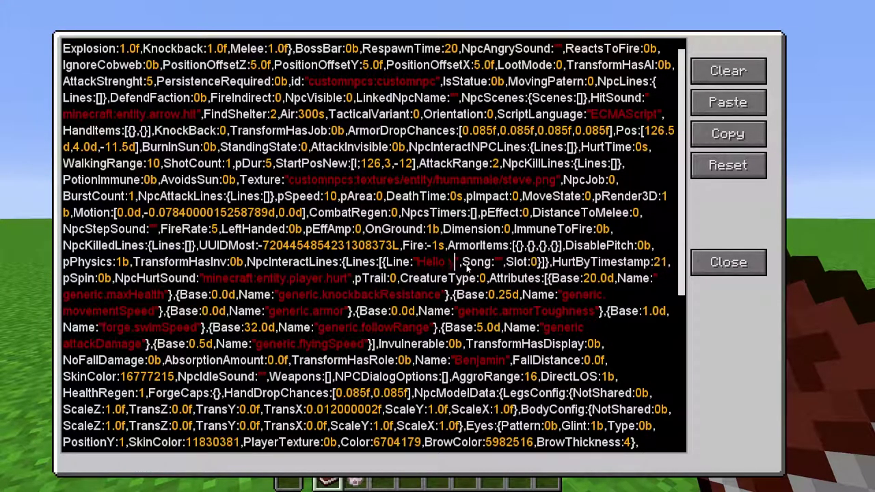
pyautogui.click(729, 262)
pyautogui.click(404, 368)
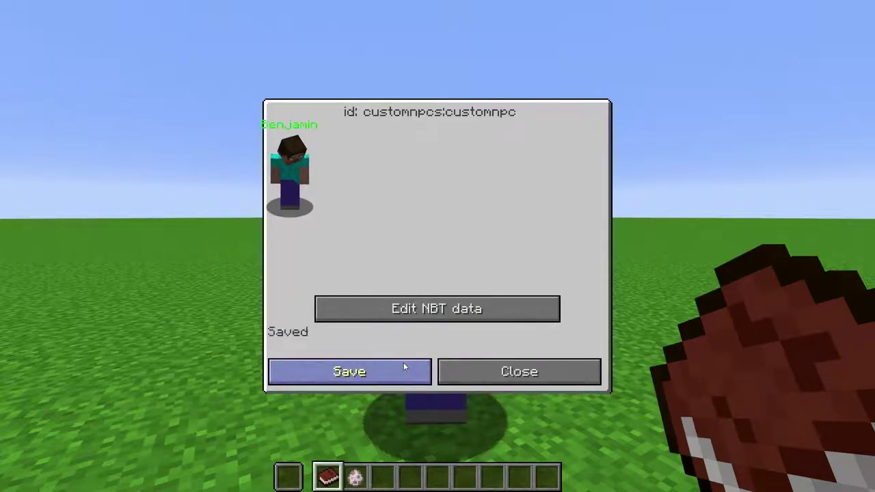
pyautogui.click(448, 370)
pyautogui.scroll(-2, 437, 246)
pyautogui.rightClick(438, 247)
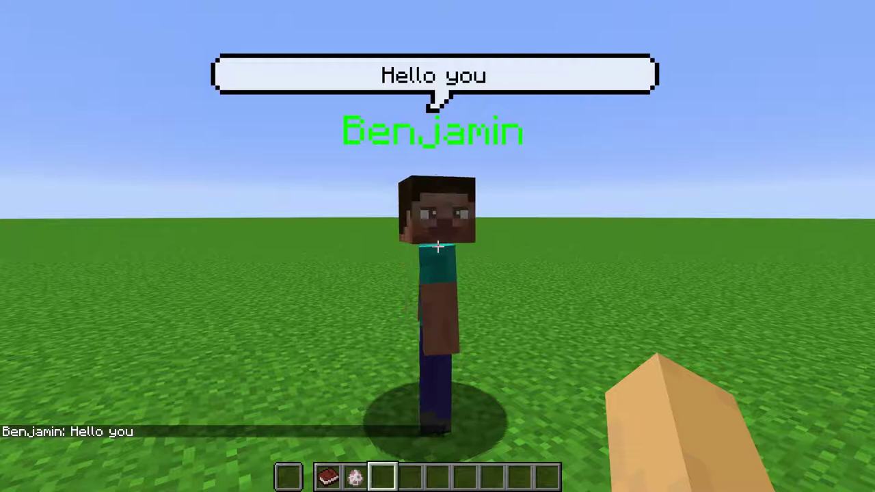
pyautogui.scroll(2, 438, 246)
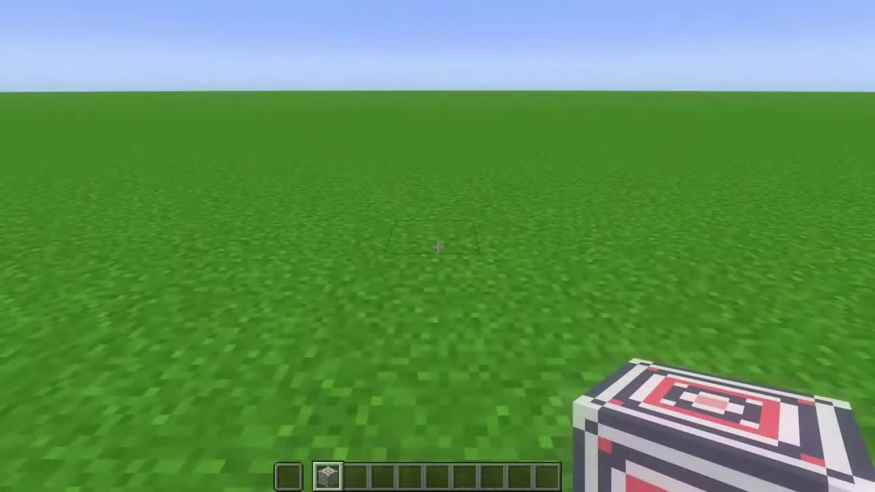
# - Place the NPC Redstone Block with On Distance 5 and Off Distance 5
pyautogui.rightClick(438, 246)
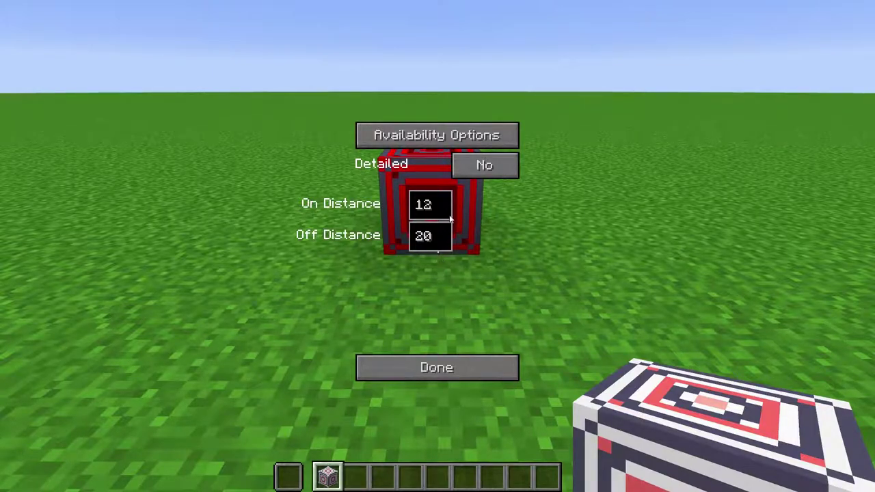
pyautogui.click(469, 175)
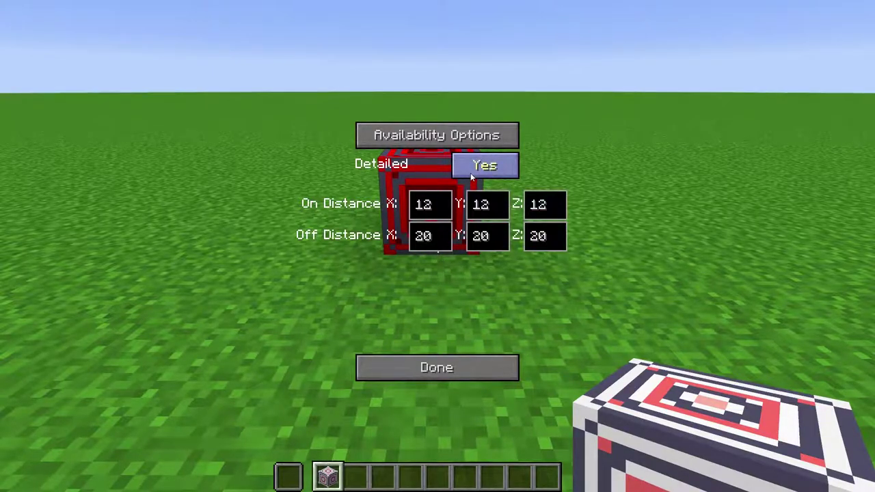
pyautogui.click(470, 177)
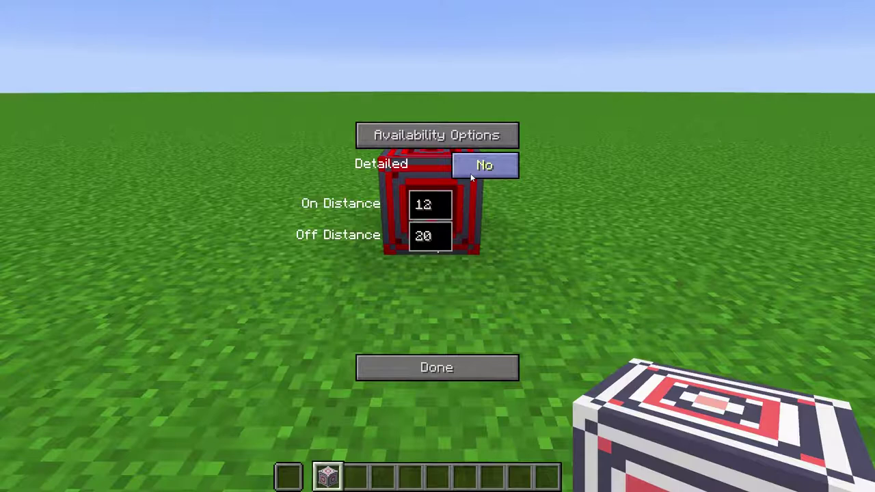
pyautogui.click(470, 176)
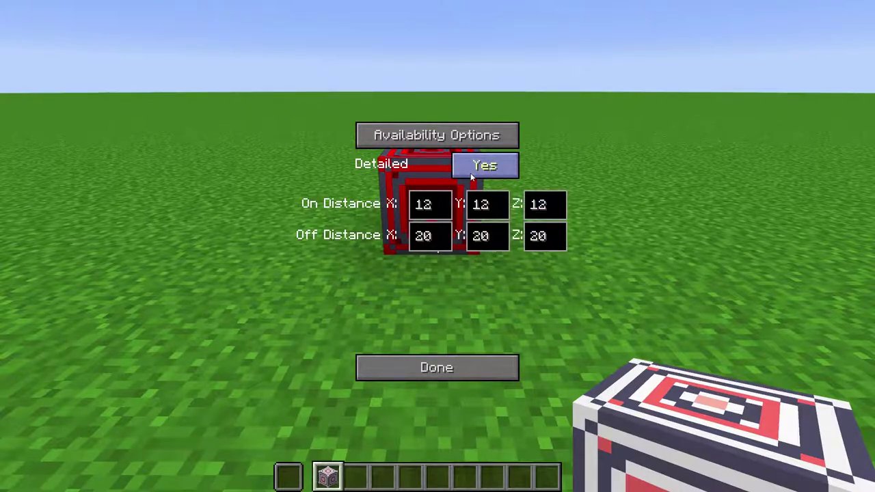
pyautogui.click(470, 174)
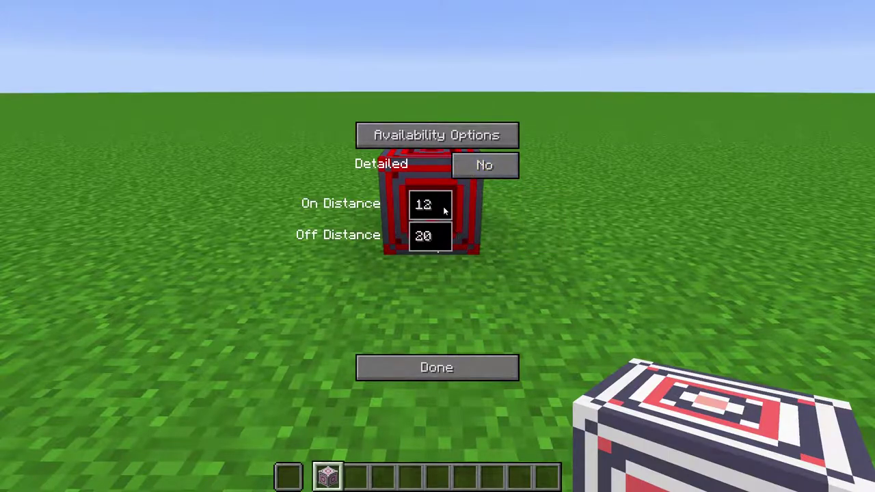
pyautogui.write('55')
pyautogui.click(457, 368)
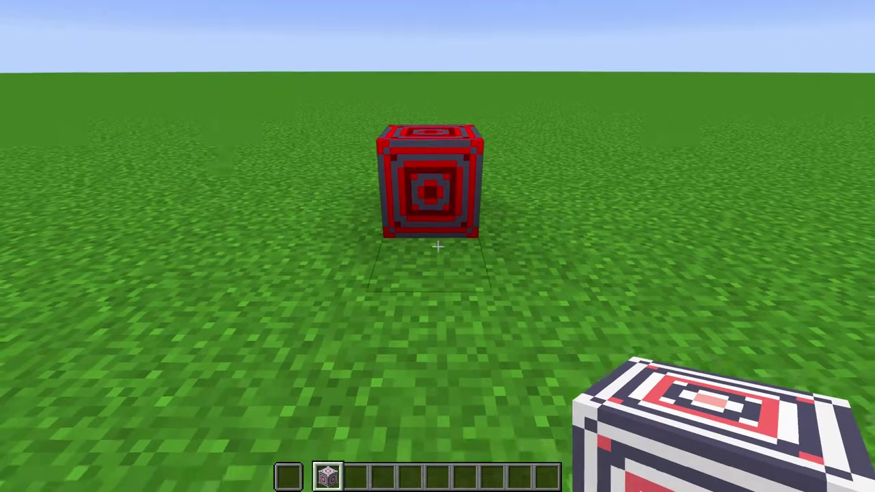
pyautogui.scroll(-1, 438, 246)
# - With the F3 debug overlay on, walk toward and away from the block to test activation
pyautogui.press('F3')
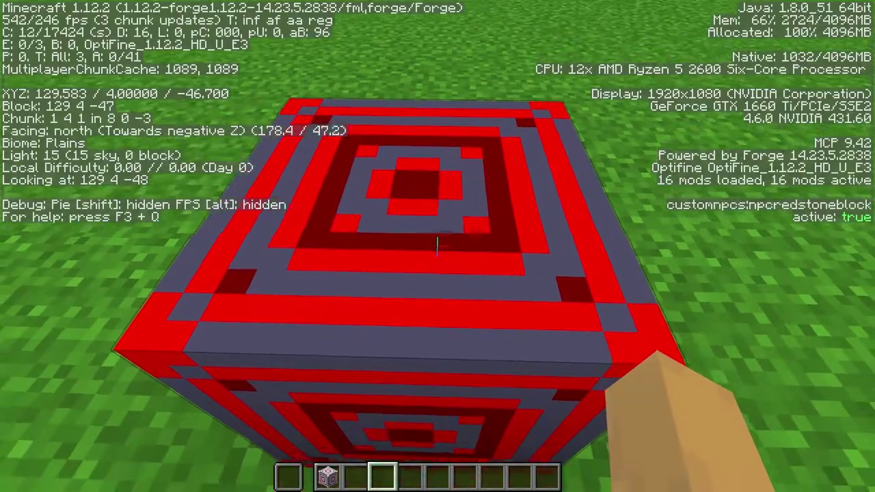
pyautogui.press('s')
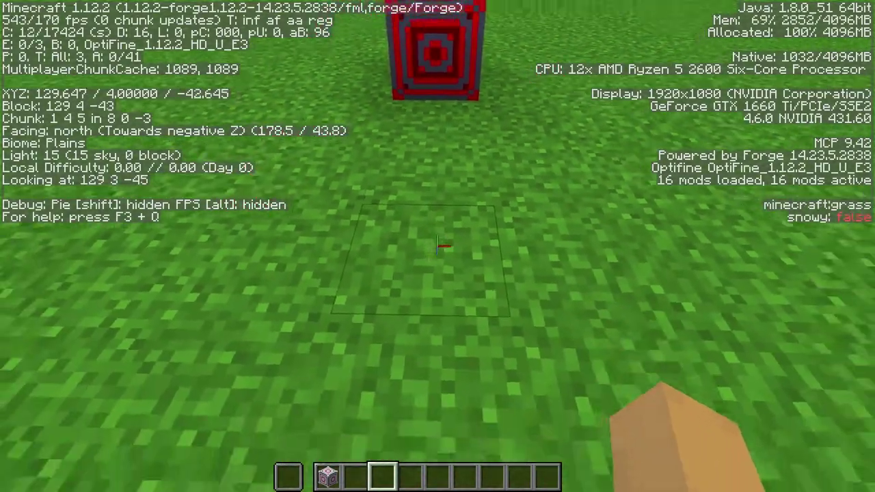
pyautogui.press('w')
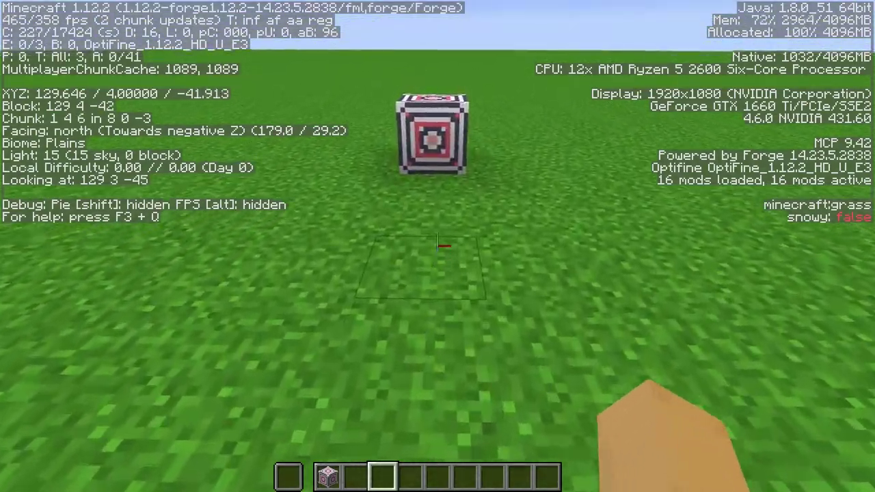
pyautogui.press('s')
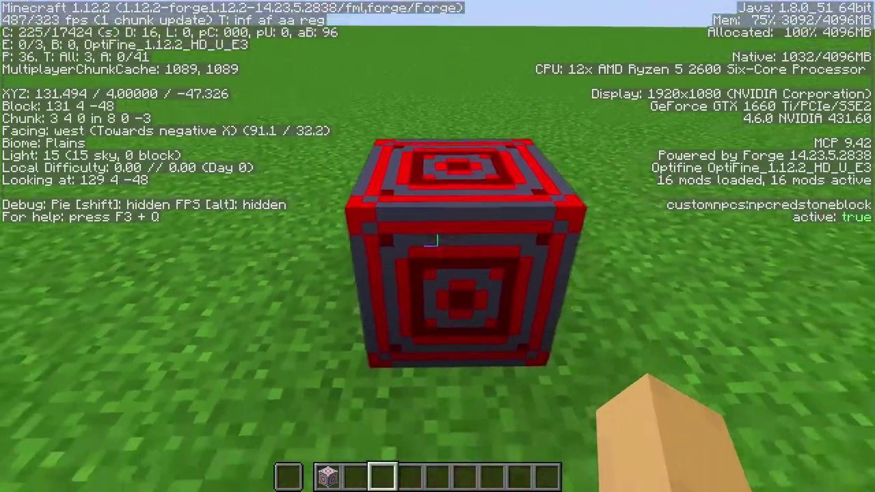
pyautogui.press('w')
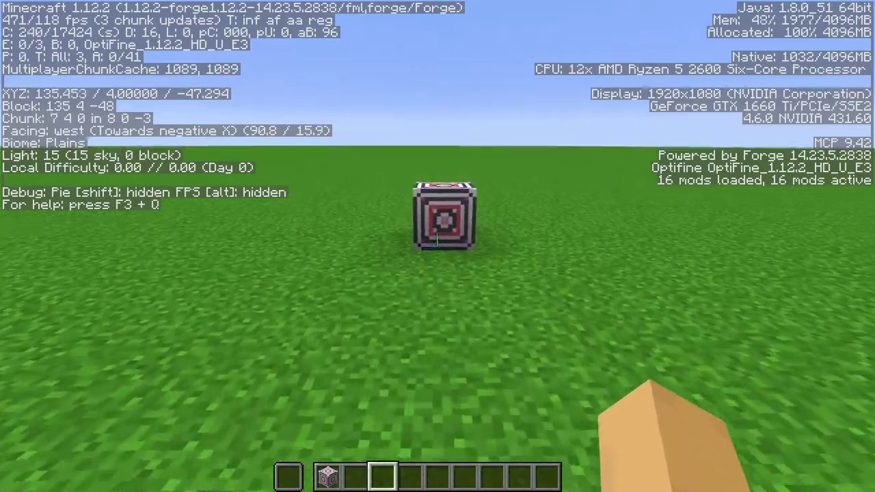
pyautogui.press('space')
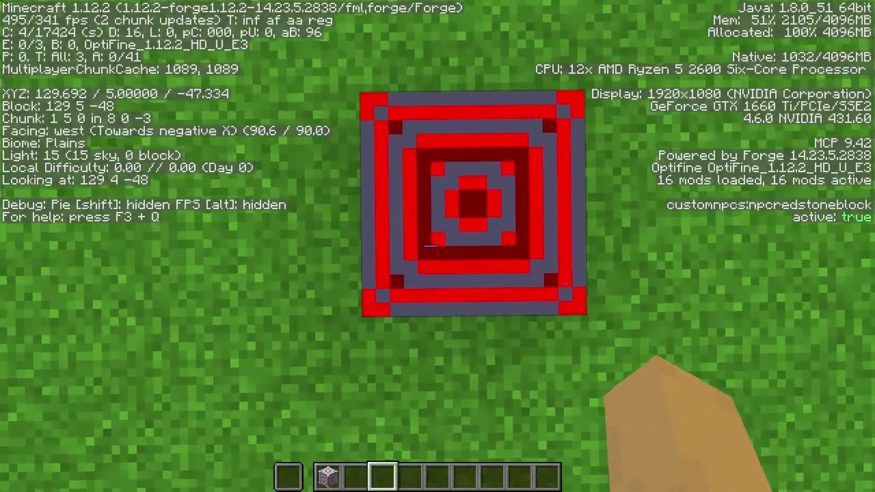
pyautogui.press('space')
pyautogui.press('space')
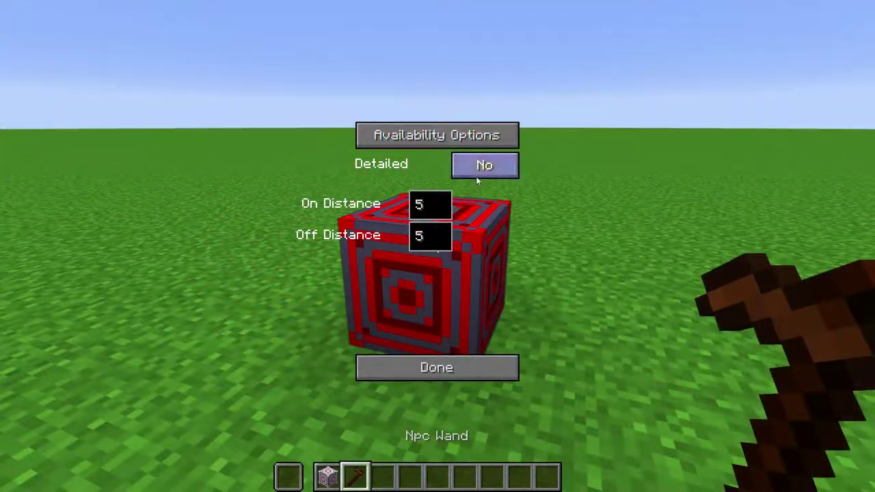
pyautogui.click(480, 172)
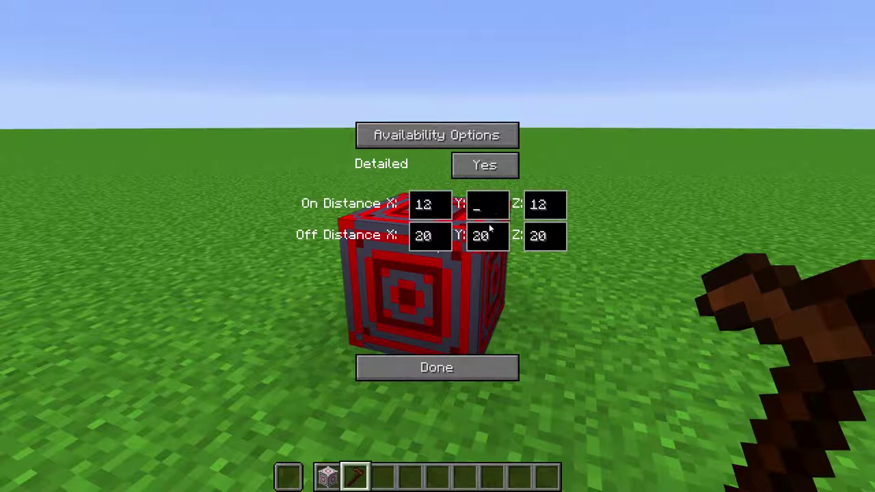
pyautogui.write('5')
pyautogui.click(491, 231)
pyautogui.write('5')
pyautogui.click(440, 205)
pyautogui.write('1')
pyautogui.press('BackSpace')
pyautogui.write('20')
pyautogui.click(550, 212)
pyautogui.write('2')
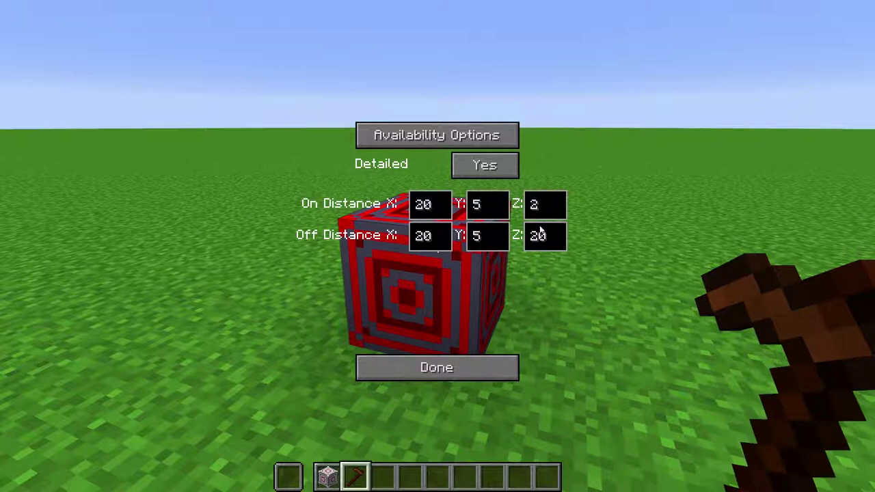
pyautogui.write('0')
pyautogui.click(448, 375)
pyautogui.scroll(-1, 437, 246)
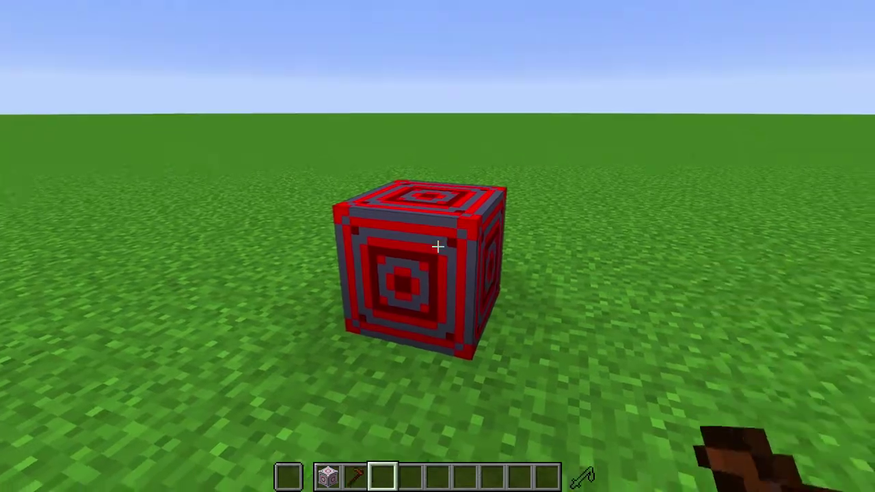
pyautogui.press('w')
pyautogui.press('s')
pyautogui.press('w')
pyautogui.press('space')
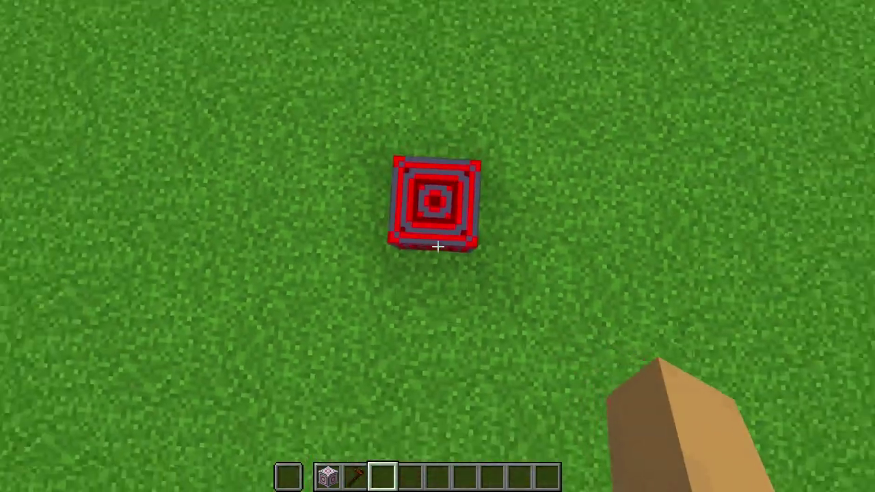
pyautogui.press('space')
pyautogui.press('shift')
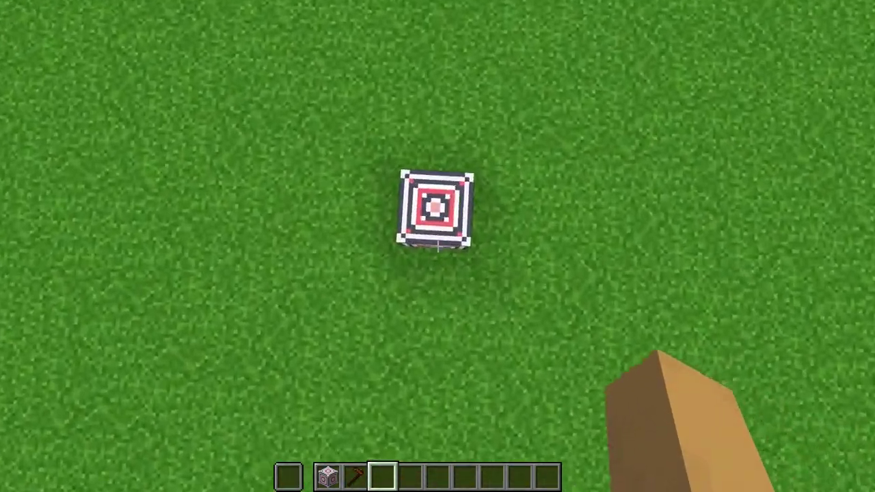
pyautogui.press('shift')
pyautogui.press('s')
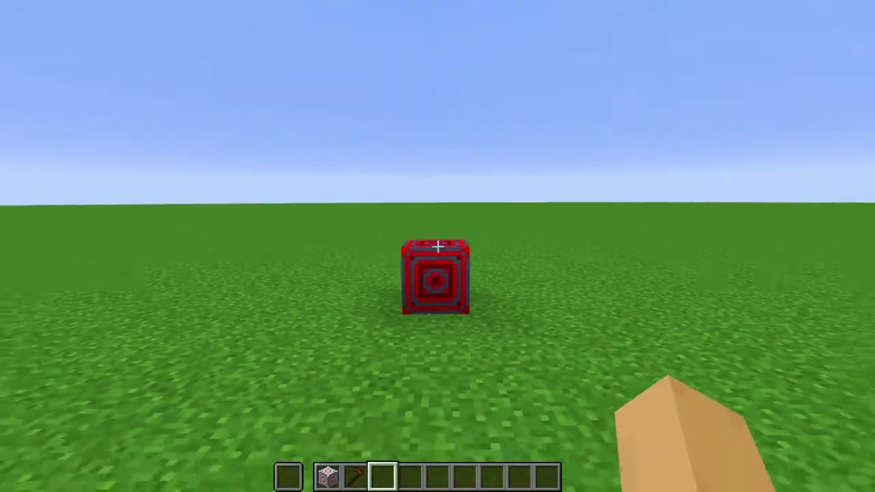
pyautogui.press('s')
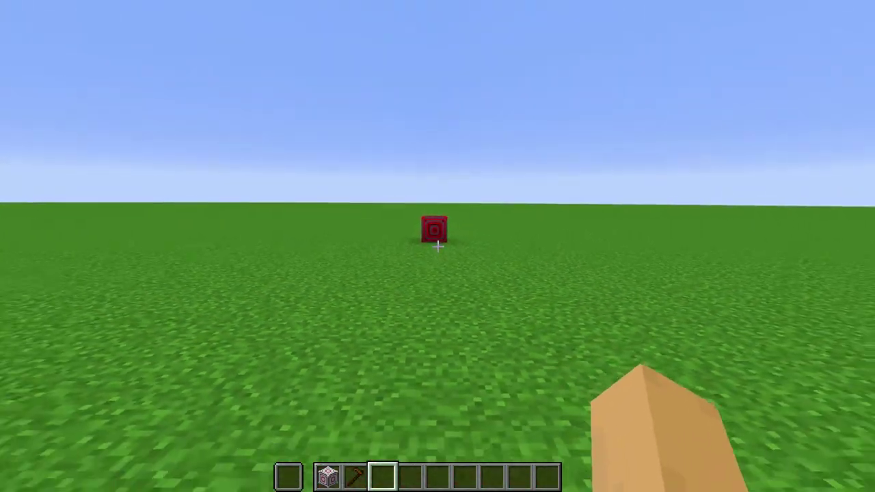
pyautogui.press('s')
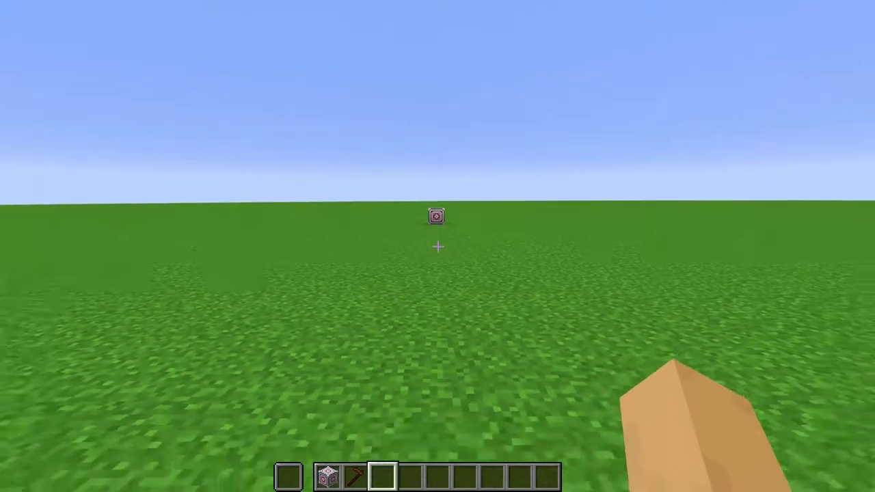
pyautogui.press('w')
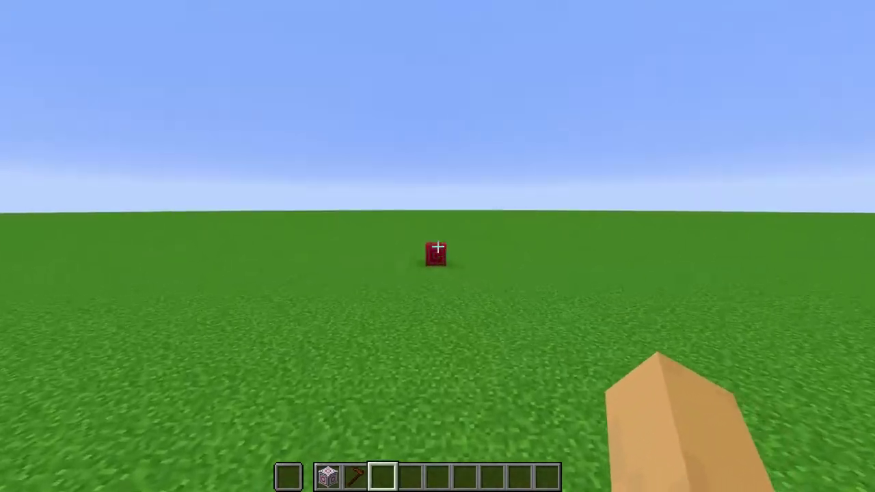
pyautogui.press('w')
# - Close the Carpentry Bench screen, break the bench, and open the creative inventory
pyautogui.press('2')
pyautogui.rightClick(438, 248)
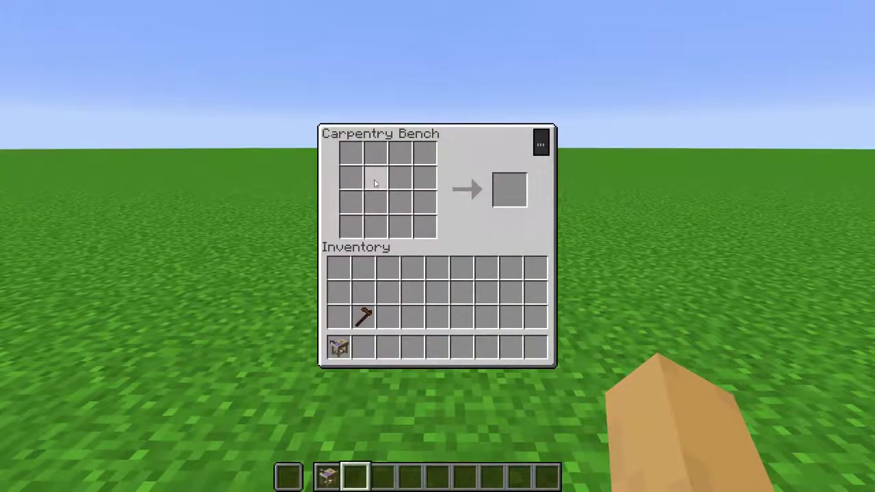
pyautogui.press('Escape')
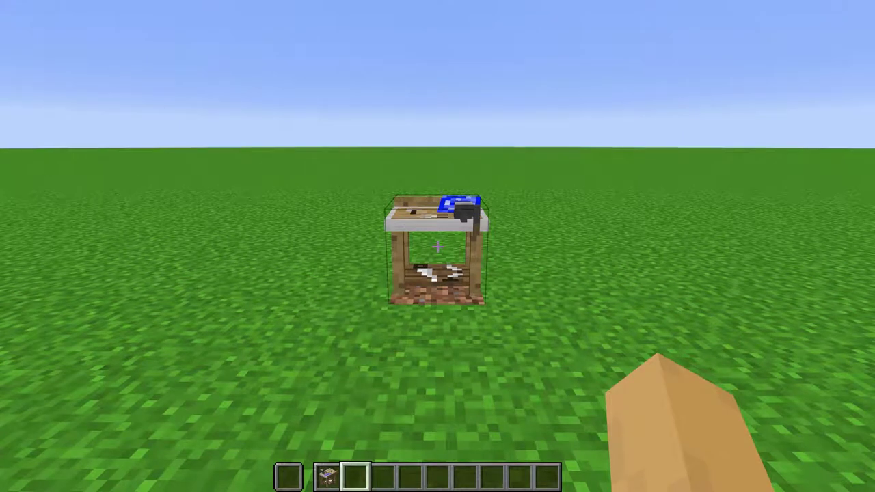
pyautogui.click(438, 246)
pyautogui.press('e')
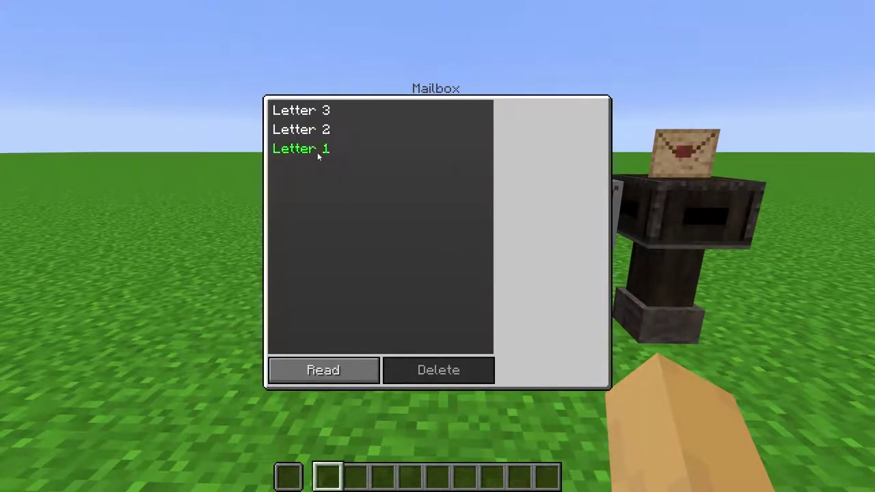
# - Read Letter 1 and delete it
pyautogui.click(317, 154)
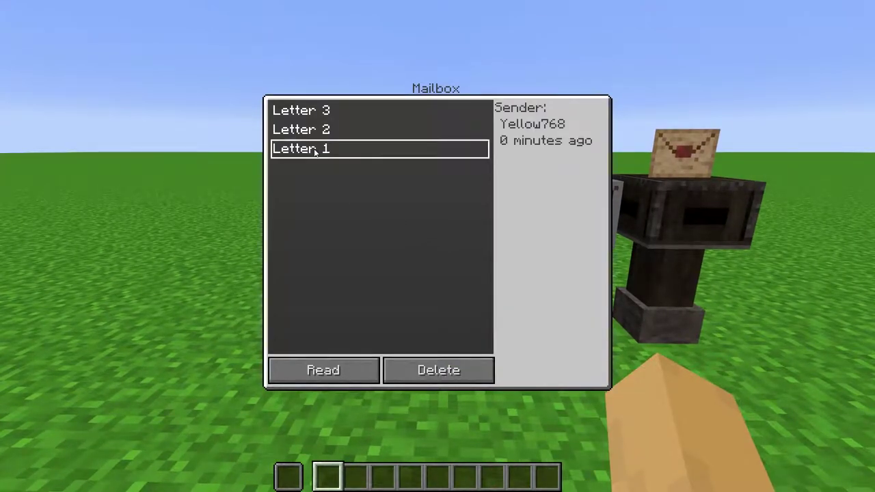
pyautogui.click(344, 367)
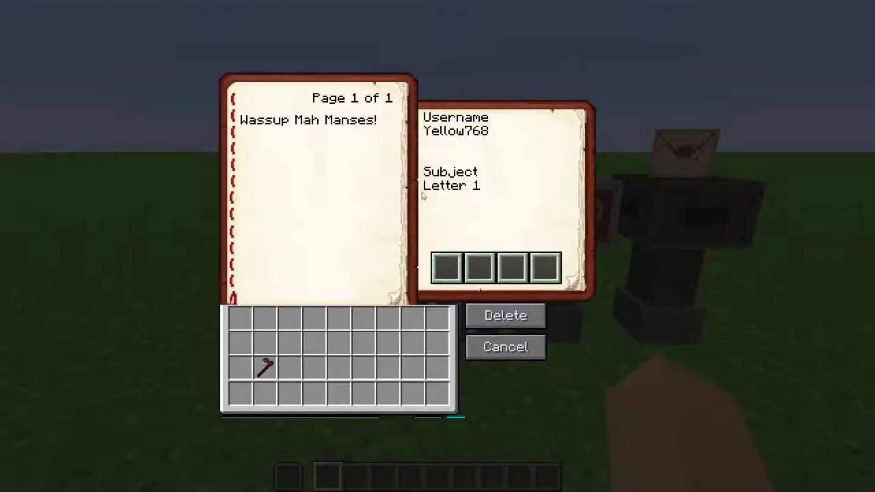
pyautogui.click(490, 327)
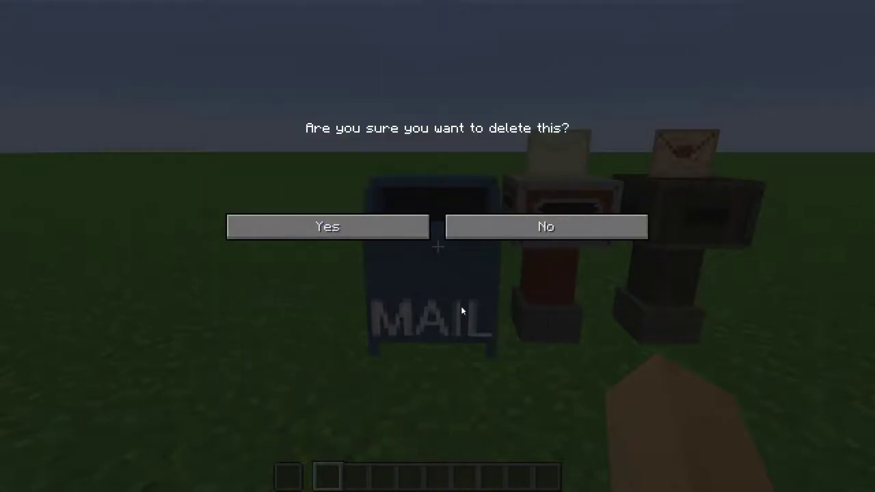
pyautogui.click(375, 234)
# - Read Letter 2 and close it without deleting
pyautogui.click(304, 131)
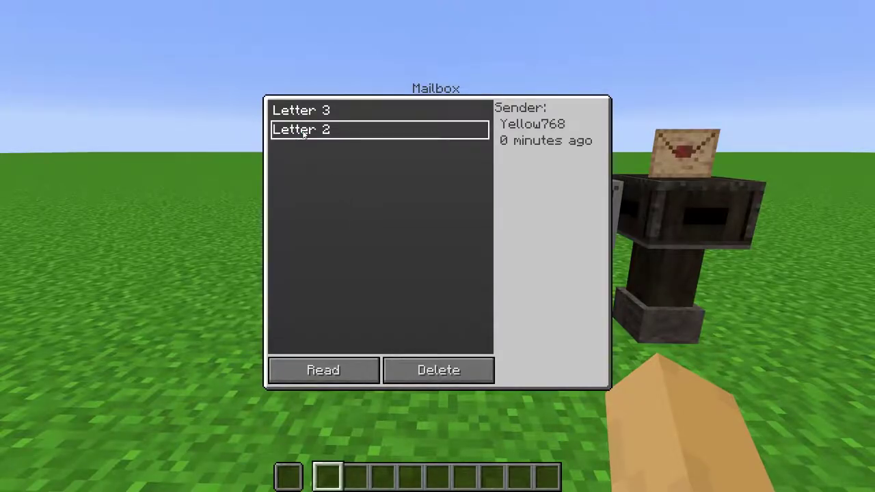
pyautogui.click(332, 368)
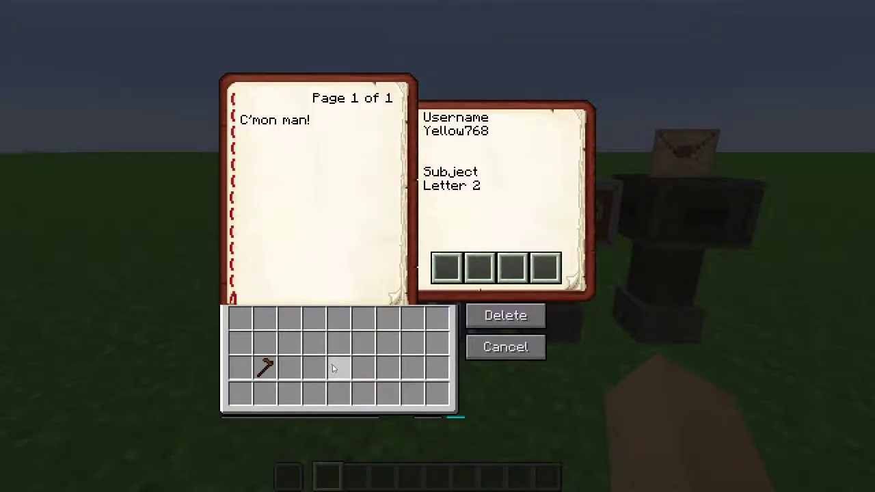
pyautogui.click(482, 350)
# - Read Letter 3, take its attached item, and delete it
pyautogui.click(281, 111)
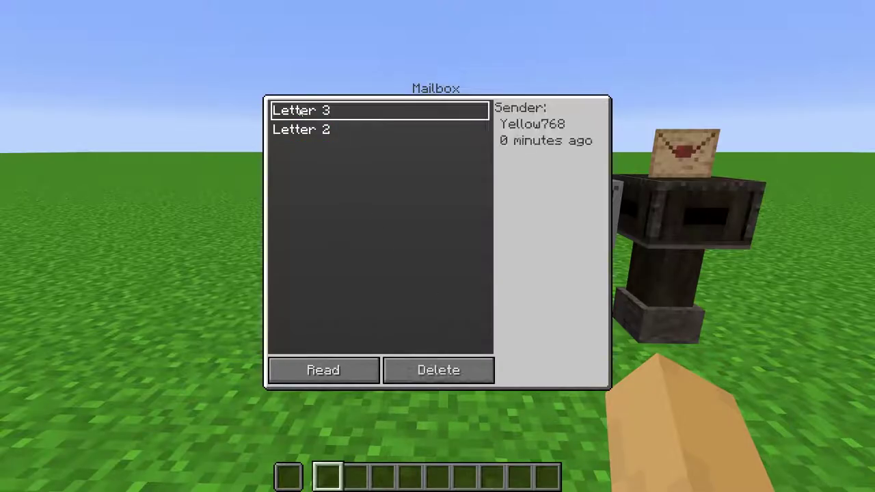
pyautogui.click(315, 368)
pyautogui.click(454, 268)
pyautogui.click(480, 317)
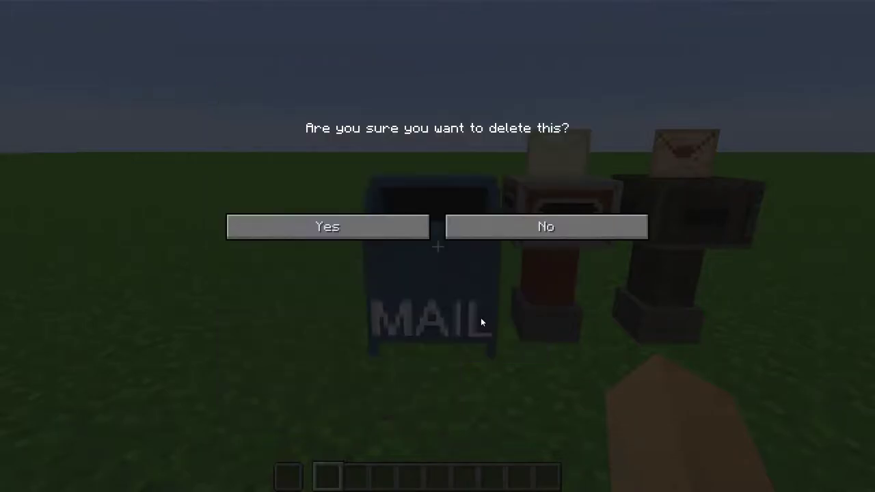
pyautogui.click(348, 226)
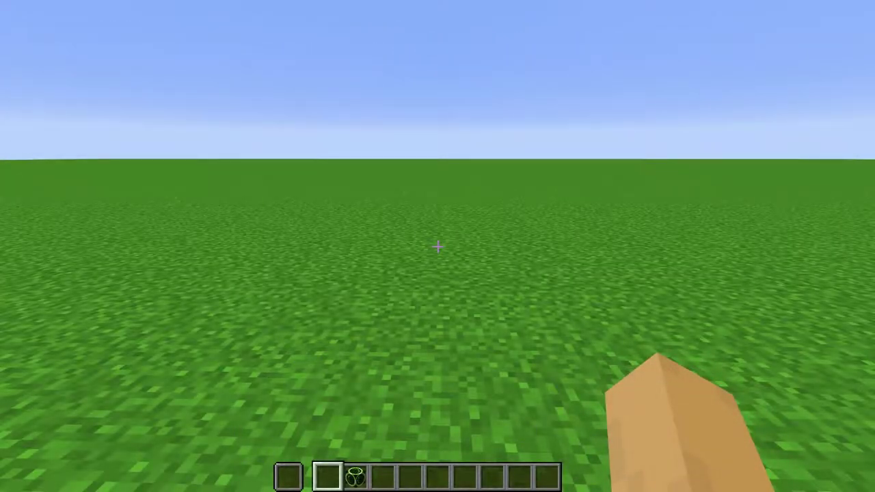
# - Place the Location Quest Block, name it 'Location' and set its Range to 18
pyautogui.press('3')
pyautogui.rightClick(438, 246)
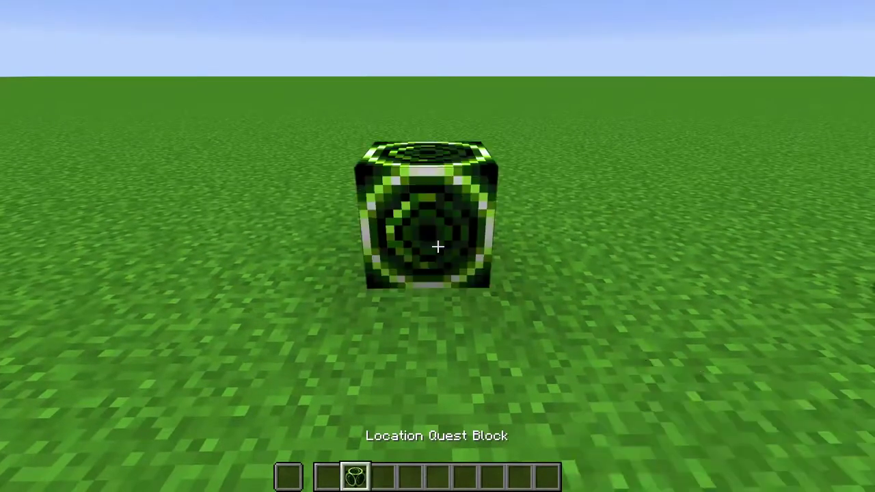
pyautogui.rightClick(438, 246)
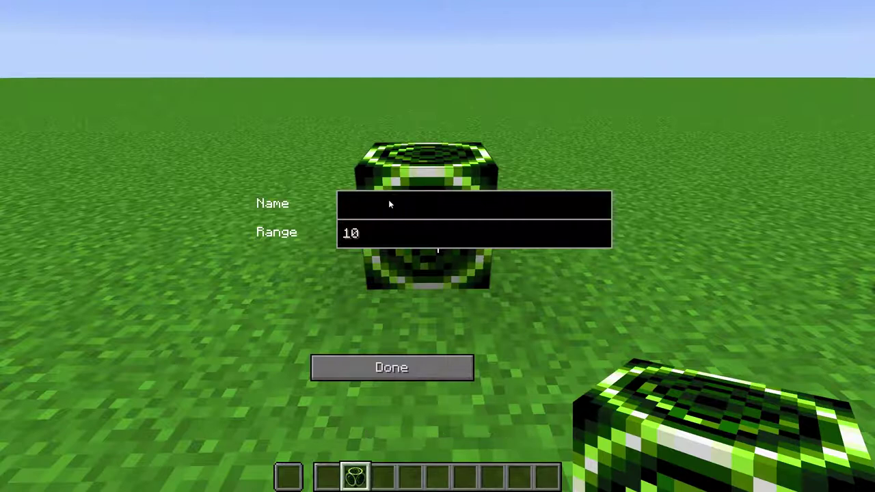
pyautogui.write('Location')
pyautogui.click(385, 232)
pyautogui.press('BackSpace')
pyautogui.write('8')
pyautogui.click(392, 367)
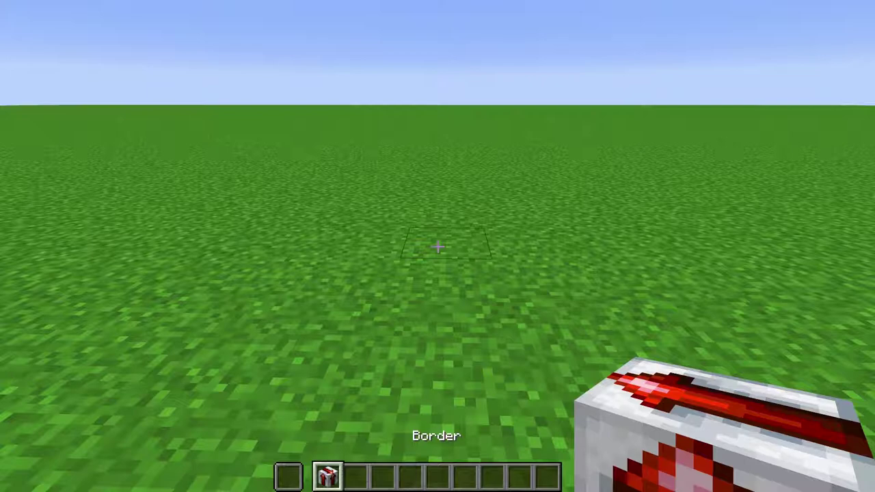
# - Place a Border block with message 'Go away!' and height 14
pyautogui.rightClick(438, 246)
pyautogui.rightClick(438, 246)
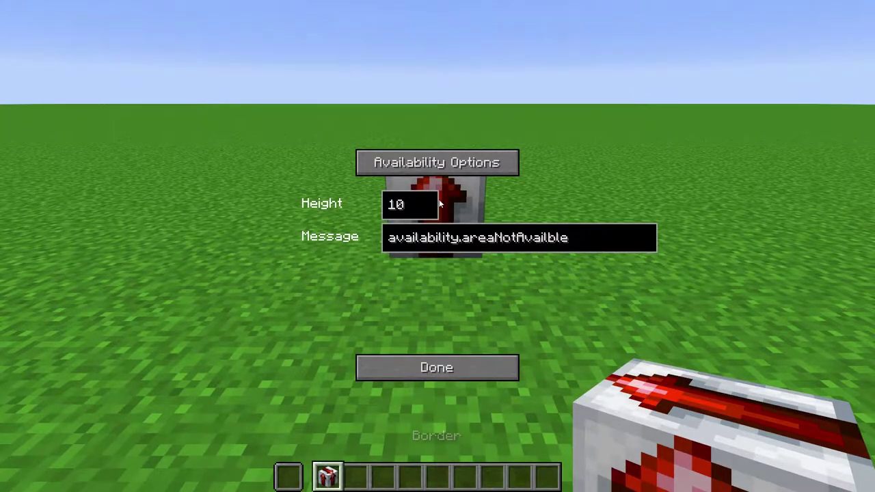
pyautogui.click(439, 164)
pyautogui.click(428, 128)
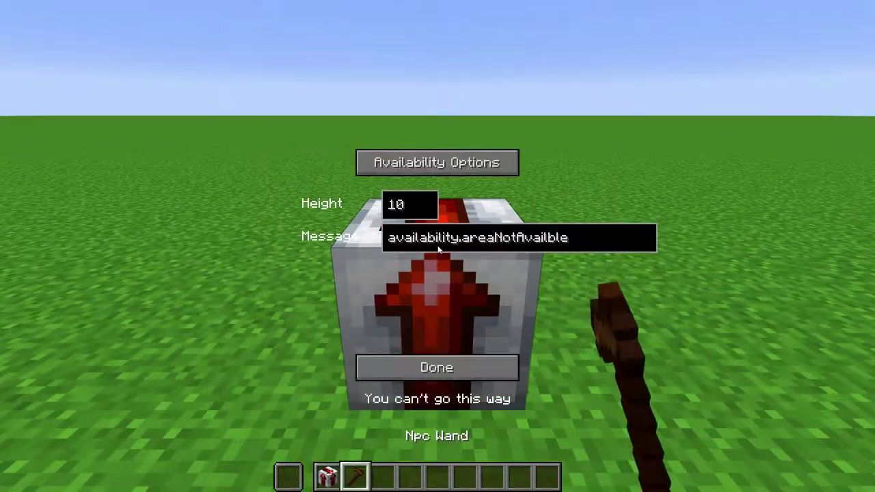
pyautogui.click(592, 245)
pyautogui.hotkey('ctrl', 'a')
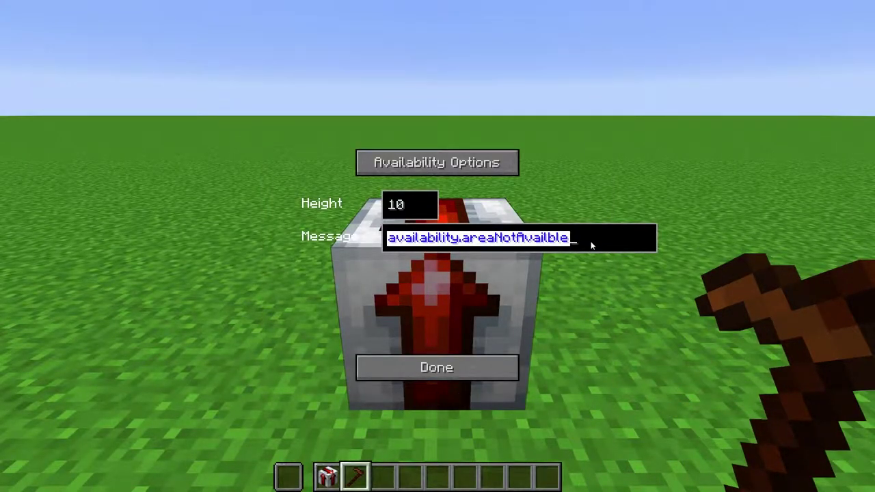
pyautogui.write('Go away!')
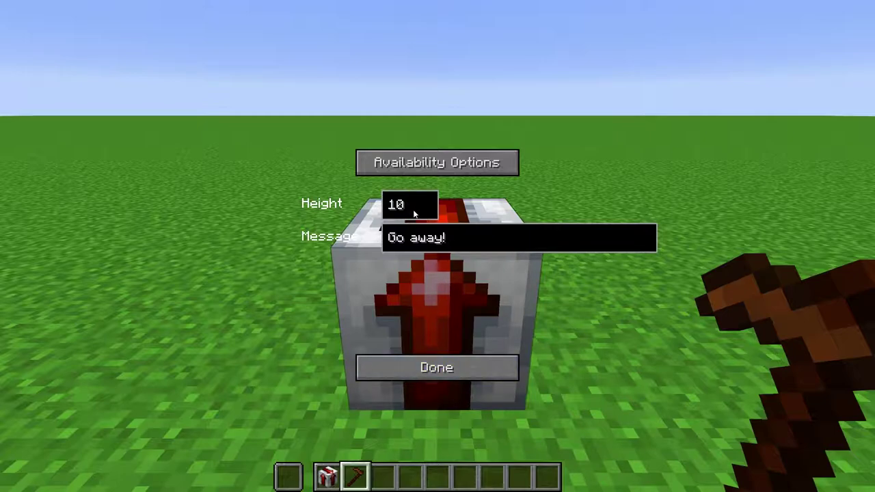
pyautogui.write('14')
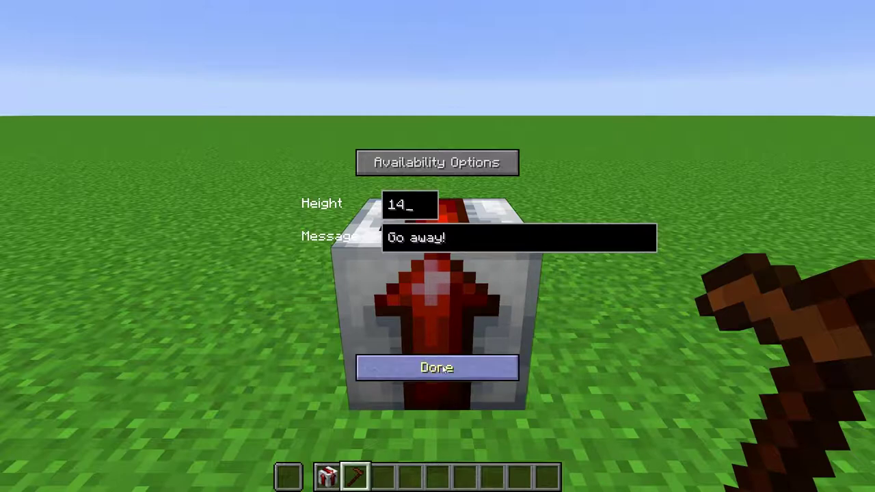
pyautogui.click(438, 368)
# - Walk up to the Border block to see its message
pyautogui.scroll(-1, 438, 246)
pyautogui.press('w')
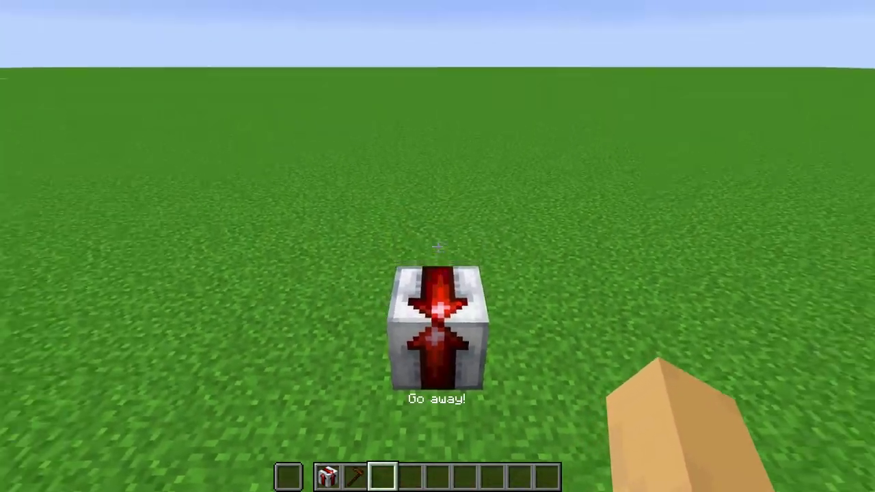
pyautogui.press('w')
pyautogui.press('w')
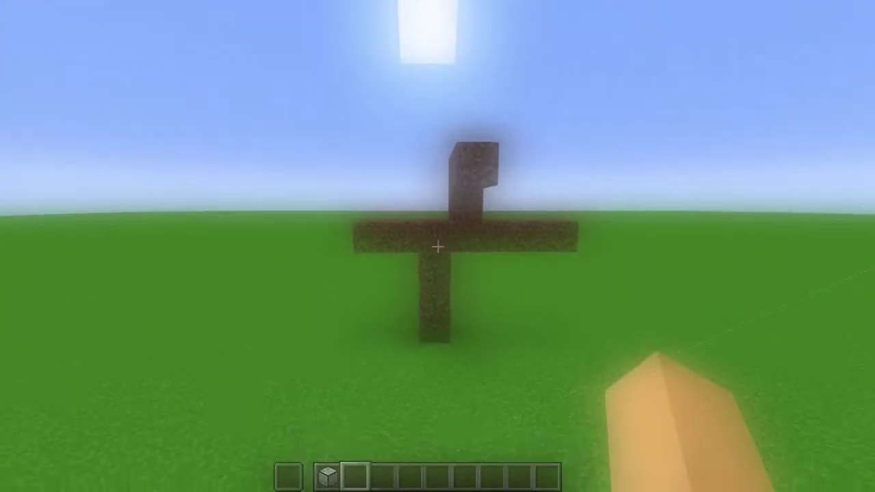
# - Bring up the Copy Block's size settings dialog
pyautogui.press('2')
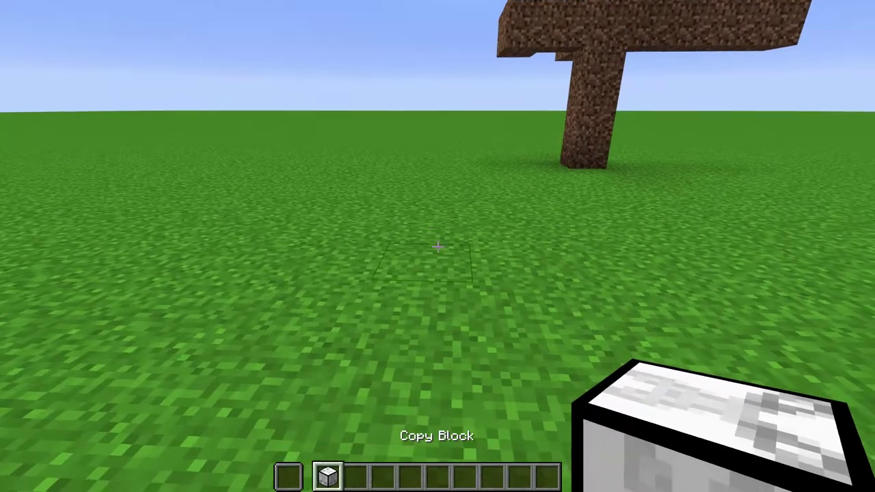
pyautogui.rightClick(438, 246)
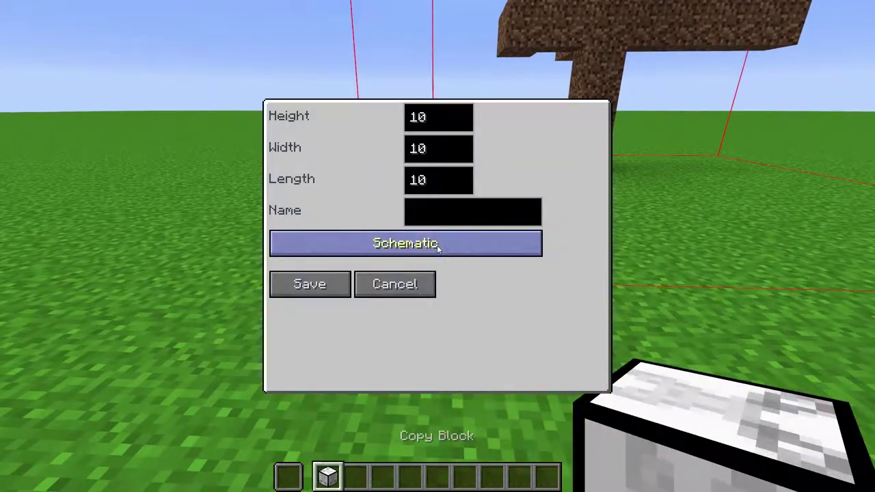
pyautogui.click(376, 296)
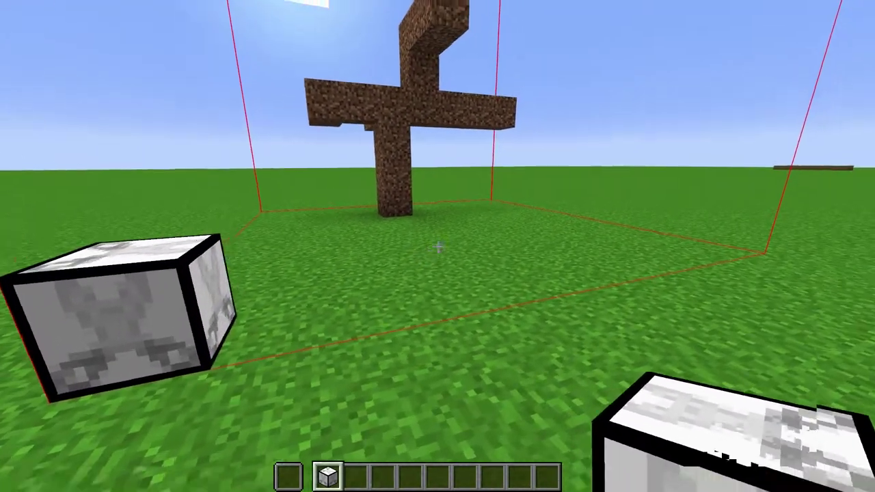
pyautogui.press('3')
pyautogui.rightClick(438, 247)
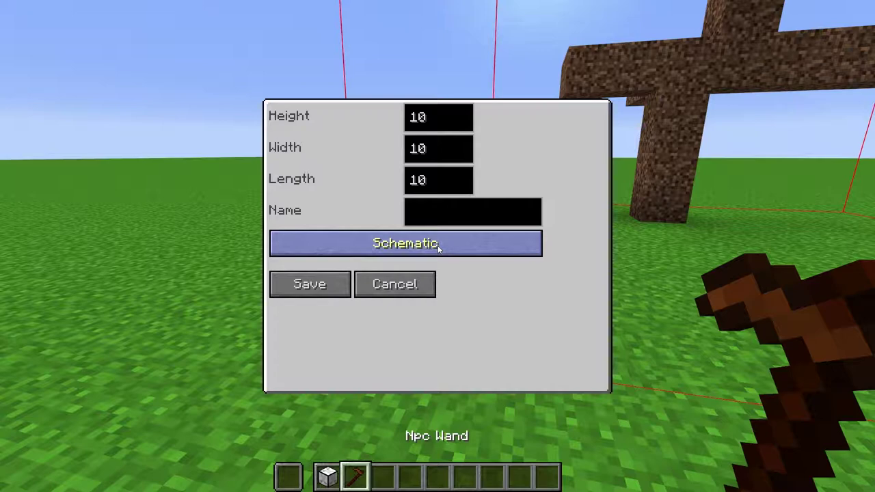
# - Set Height 7, Width 13, Length 12, name 'dirt', and save as a Schematic
pyautogui.press('BackSpace')
pyautogui.press('BackSpace')
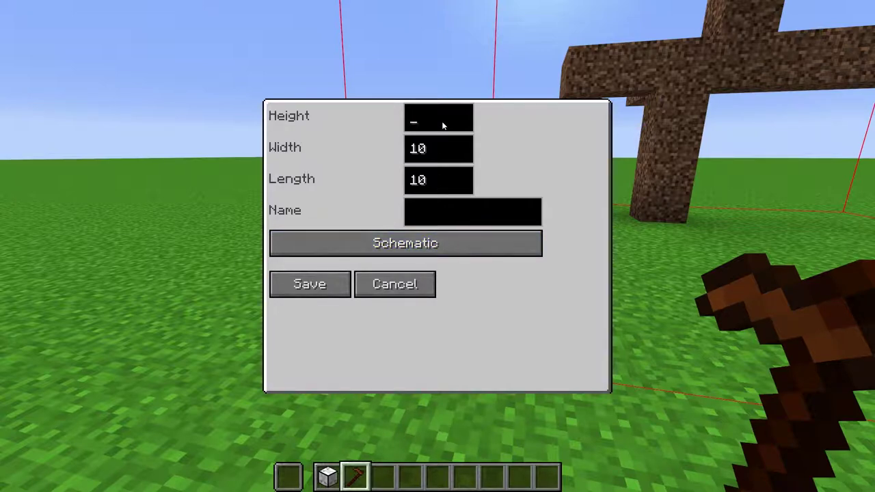
pyautogui.write('7')
pyautogui.click(445, 152)
pyautogui.press('BackSpace')
pyautogui.write('3')
pyautogui.click(439, 178)
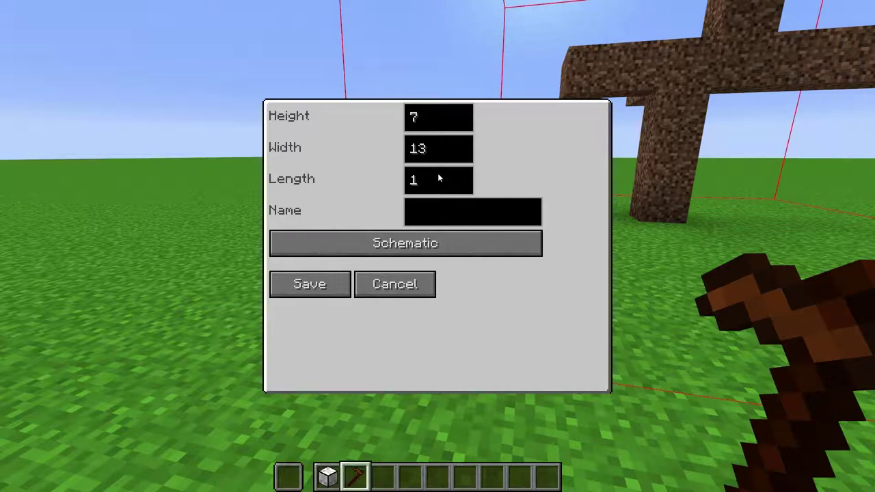
pyautogui.click(438, 211)
pyautogui.write('dirt')
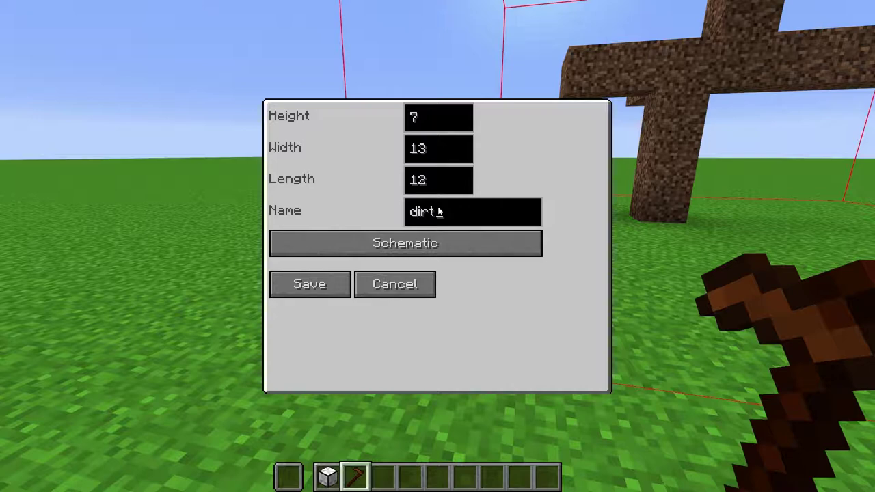
pyautogui.click(469, 239)
pyautogui.click(469, 239)
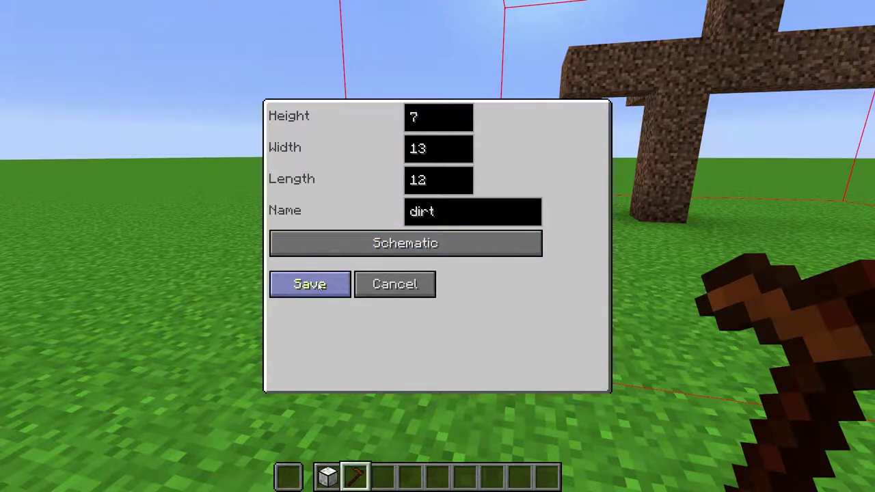
pyautogui.click(320, 287)
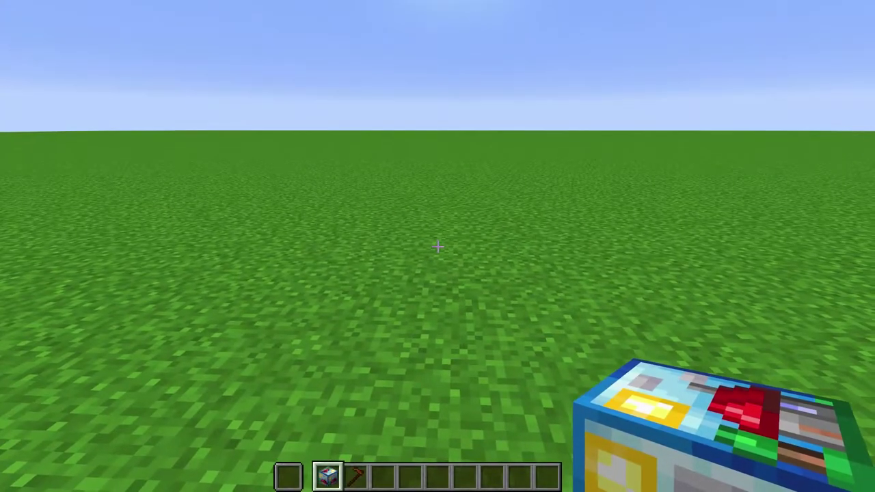
# - Place the Builder Block on the grass and reopen it with the Npc Wand
pyautogui.rightClick(437, 247)
pyautogui.press('Escape')
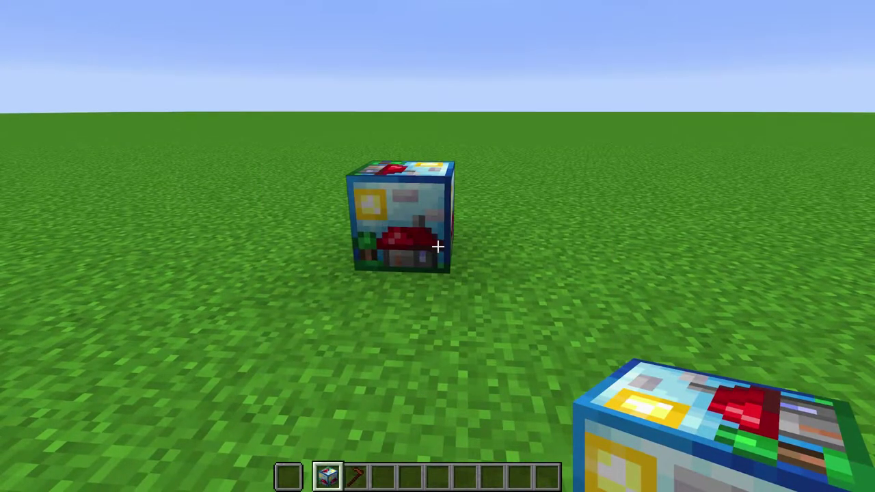
pyautogui.press('3')
pyautogui.rightClick(438, 246)
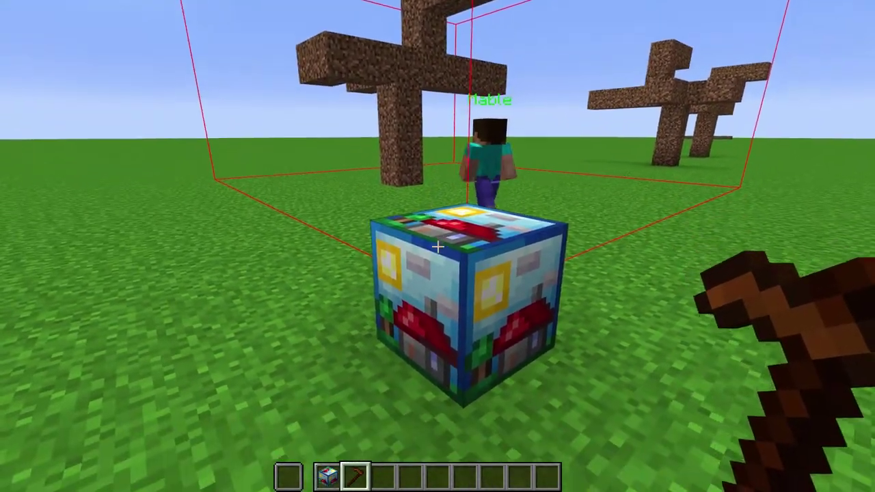
# - Set the Builder Block's Preview to No and walk over to the NPC by the dirt pillar
pyautogui.rightClick(437, 246)
pyautogui.click(556, 123)
pyautogui.press('Escape')
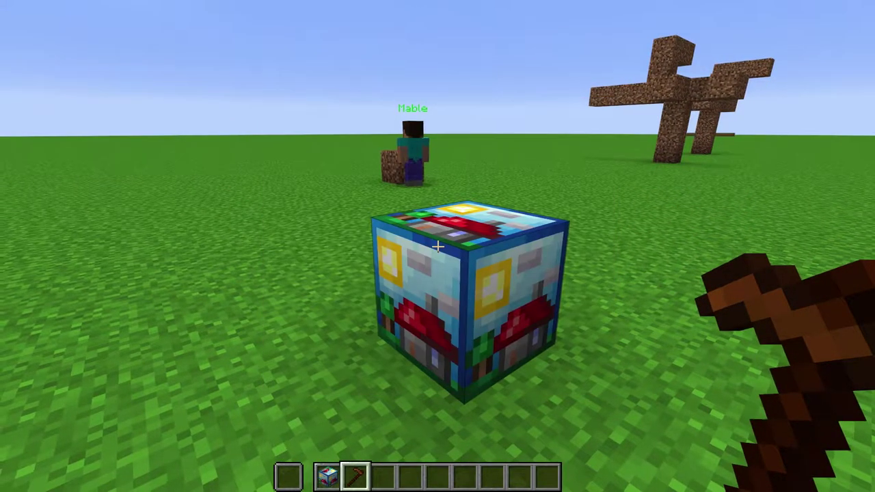
pyautogui.scroll(-1, 437, 247)
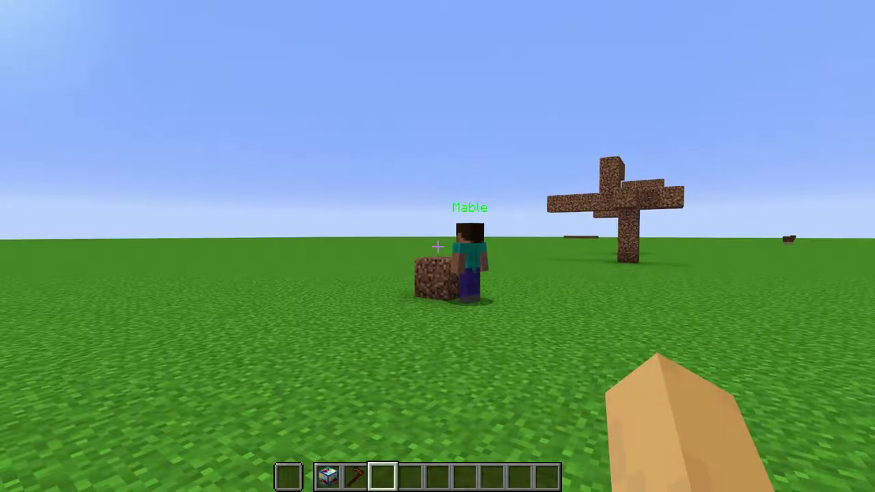
pyautogui.press('w')
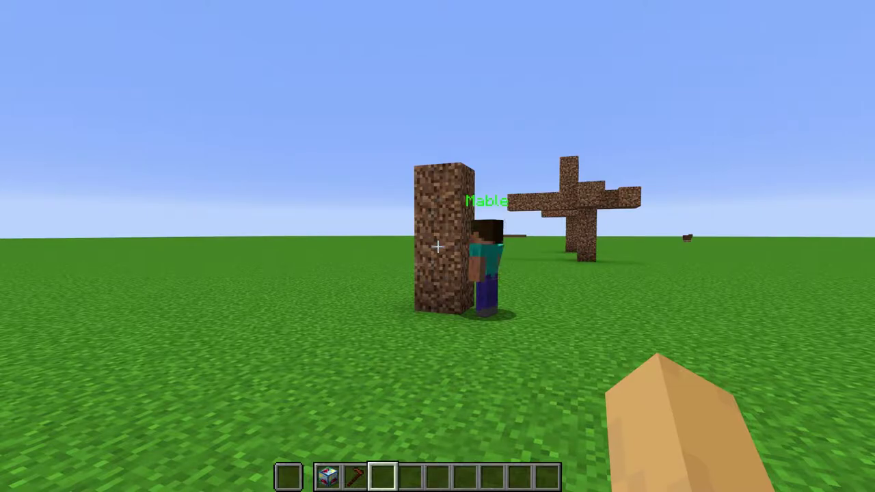
# - Select dirt.schematic in the Builder Block and set Preview to Yes
pyautogui.scroll(1, 438, 246)
pyautogui.rightClick(438, 247)
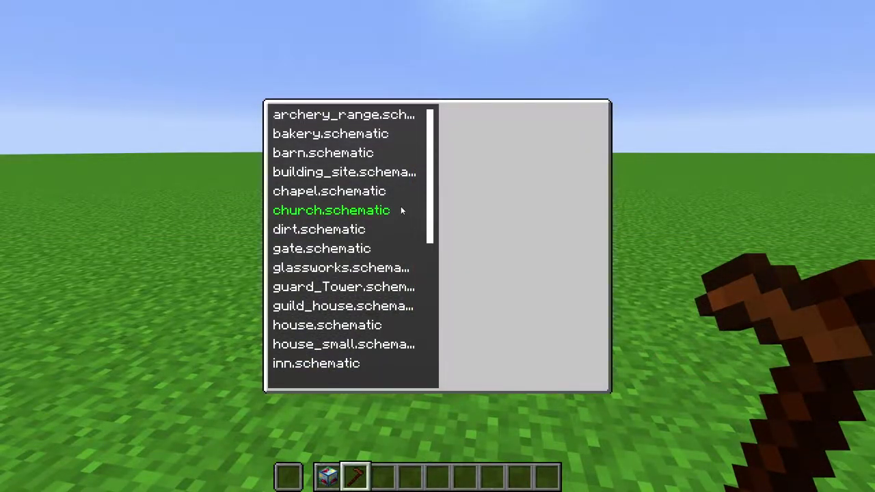
pyautogui.click(369, 227)
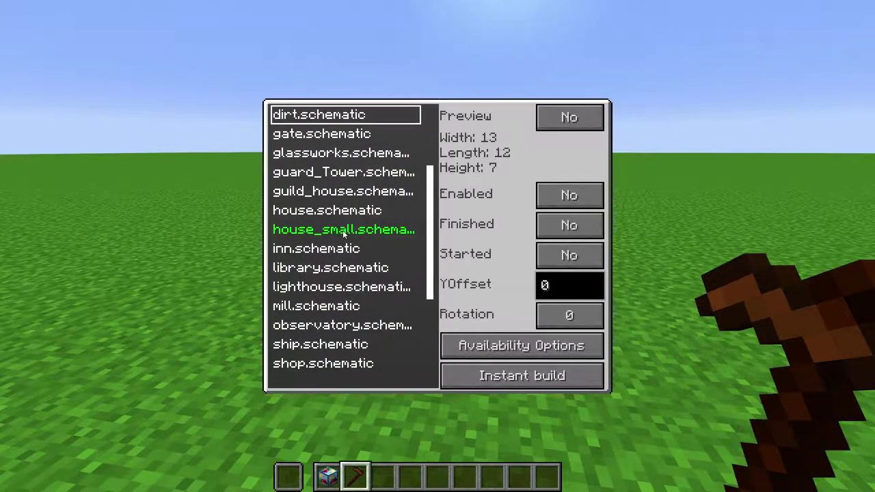
pyautogui.click(546, 119)
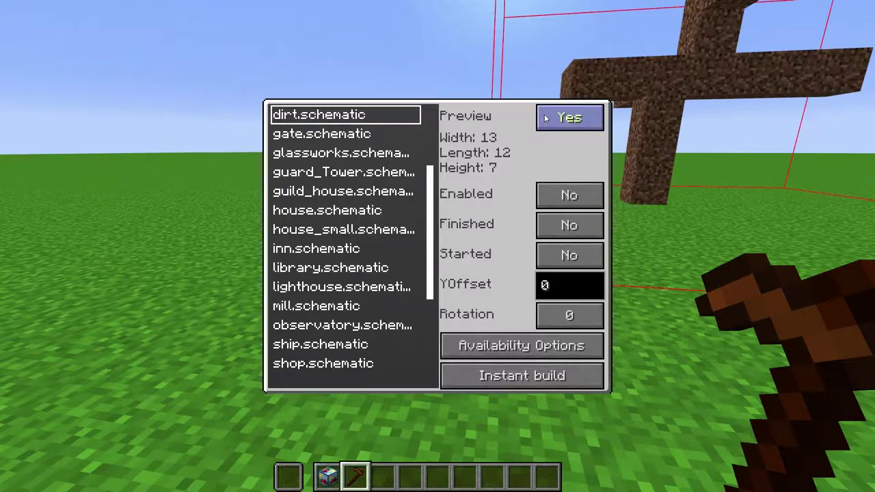
pyautogui.press('Escape')
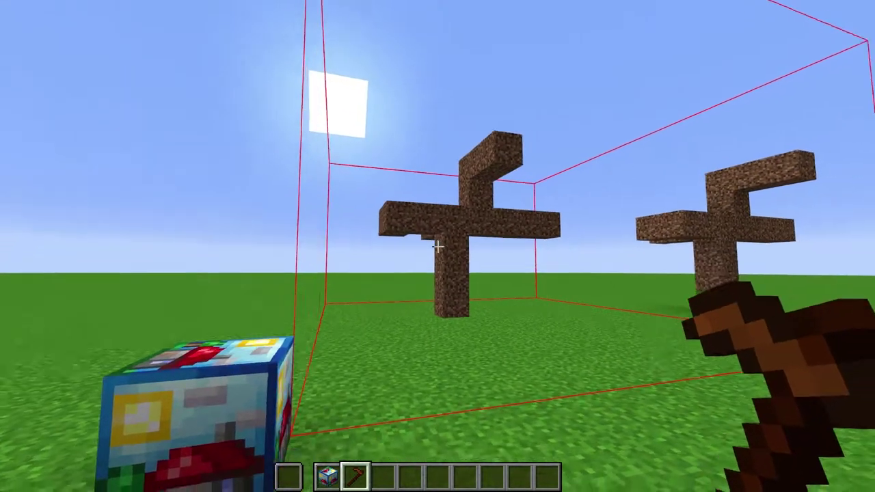
# - Walk through the outlined dirt preview and back up to the Builder Block
pyautogui.scroll(-1, 437, 246)
pyautogui.press('w')
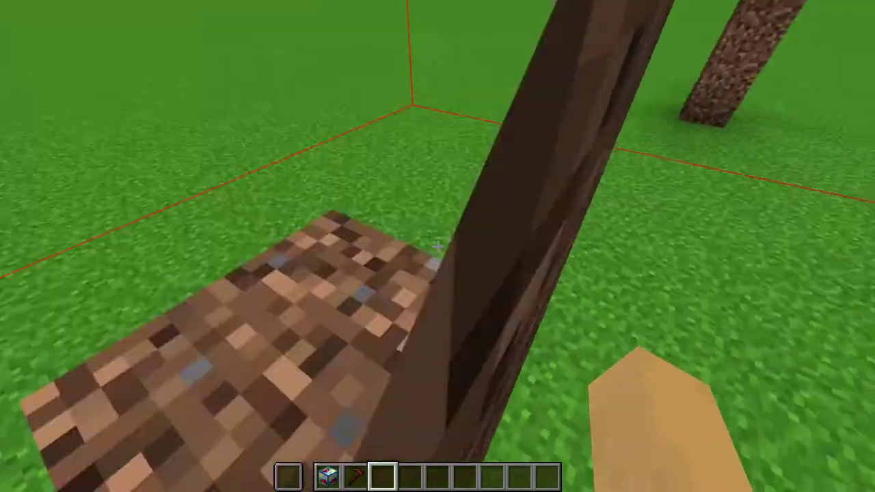
pyautogui.press('w')
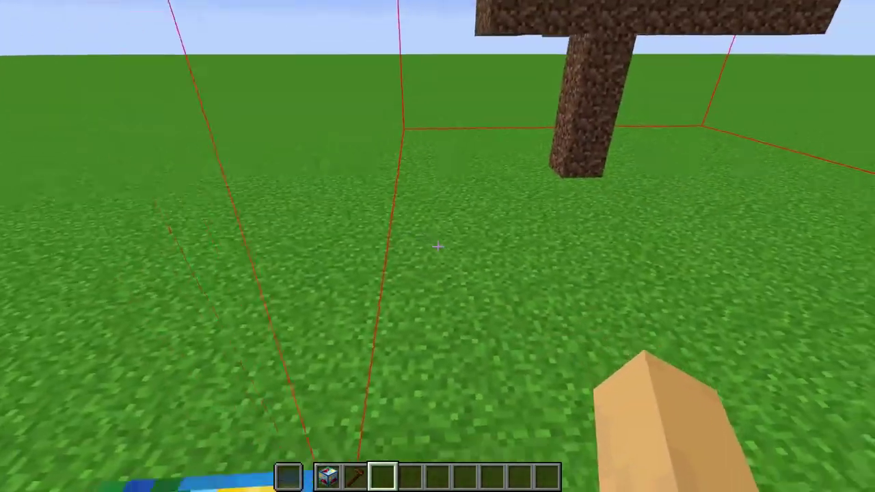
pyautogui.scroll(1, 438, 246)
# - Toggle the Enabled, Finished and Started options, leaving all three set to No
pyautogui.rightClick(437, 248)
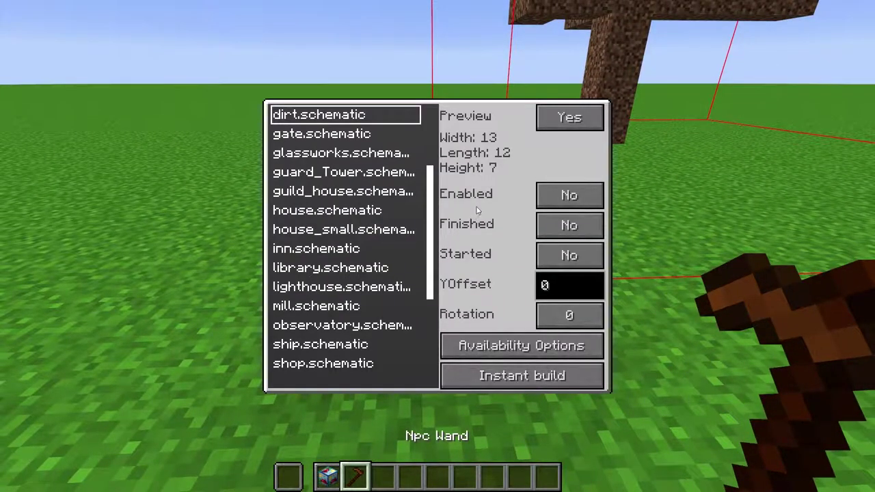
pyautogui.click(550, 197)
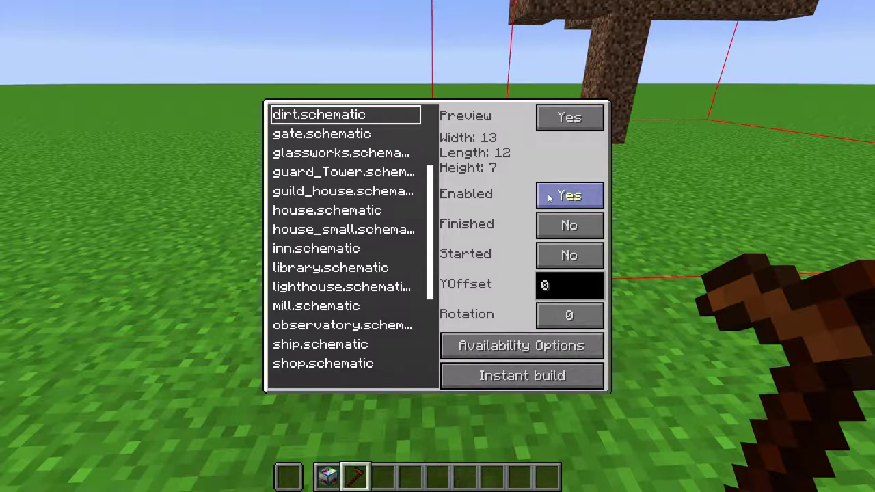
pyautogui.click(549, 198)
pyautogui.click(542, 229)
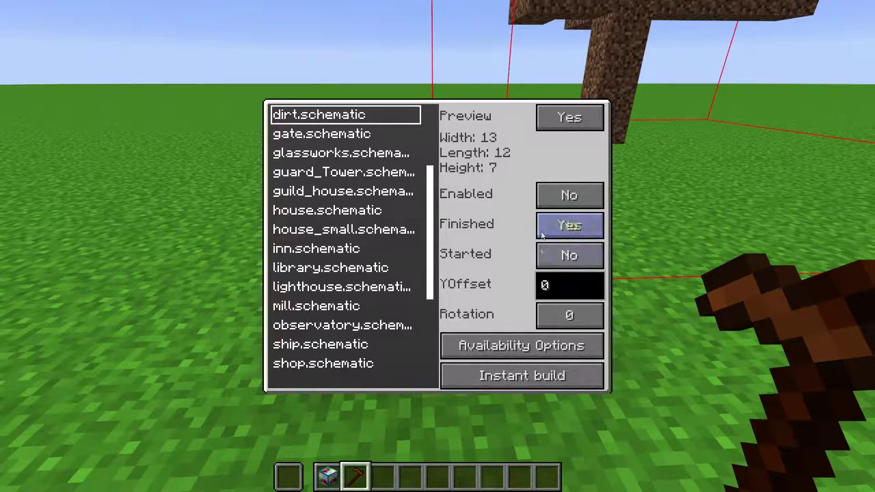
pyautogui.click(542, 254)
pyautogui.click(543, 255)
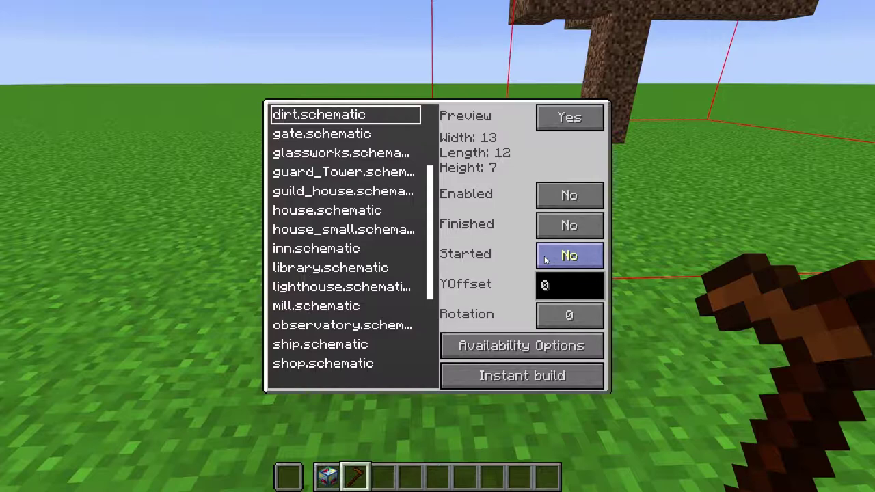
pyautogui.click(543, 229)
pyautogui.click(542, 230)
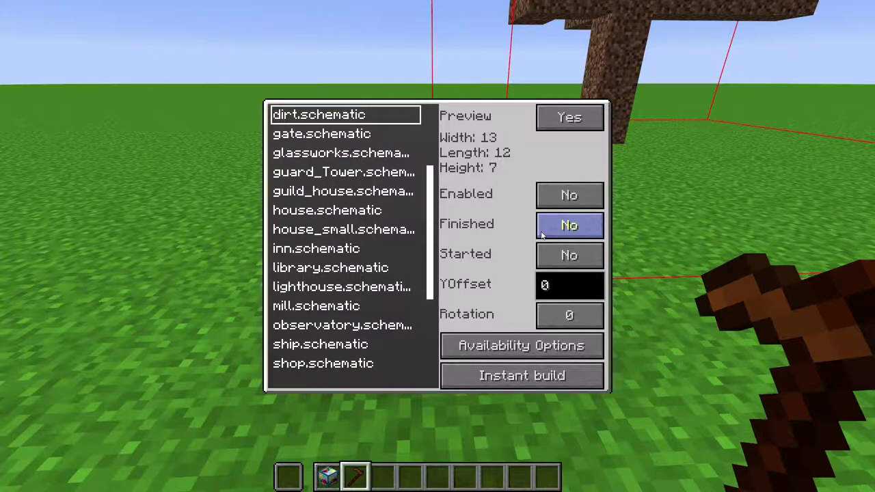
# - Try a YOffset of -2 in the preview, then reset it to 0
pyautogui.click(559, 283)
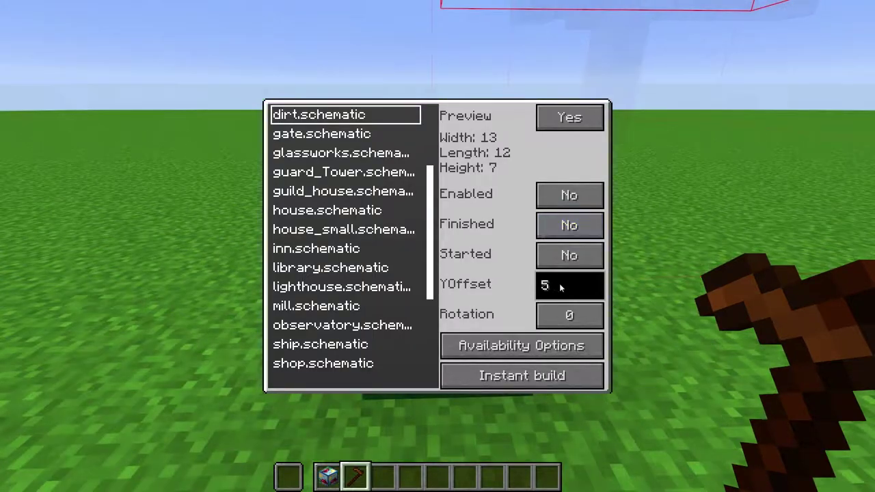
pyautogui.press('BackSpace')
pyautogui.write('-2')
pyautogui.press('Escape')
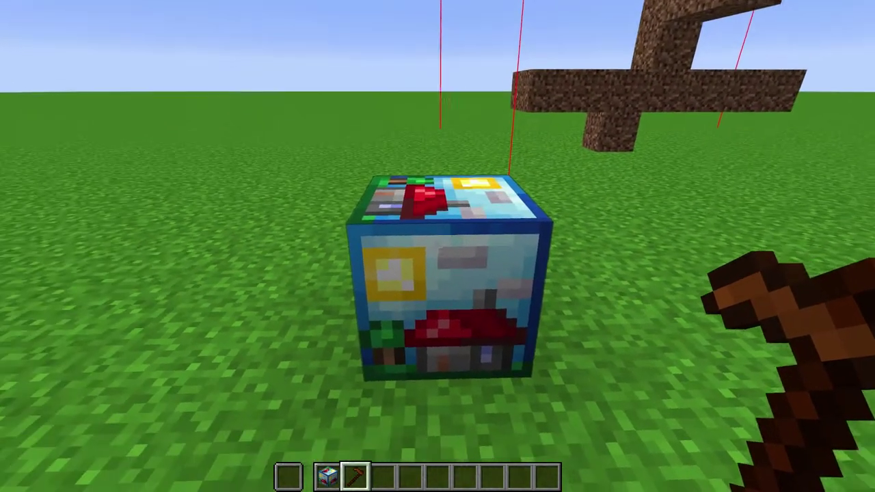
pyautogui.rightClick(437, 246)
pyautogui.click(563, 285)
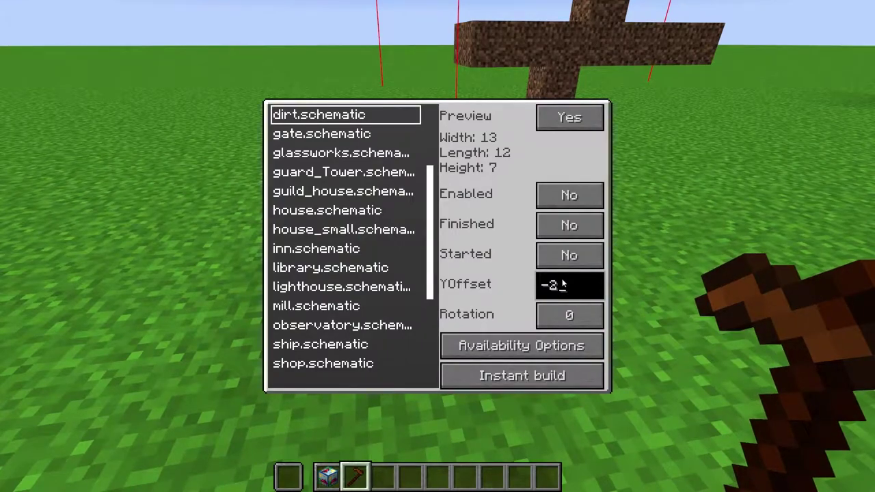
pyautogui.press('BackSpace')
pyautogui.press('BackSpace')
pyautogui.write('0')
# - Set Rotation to 270 and instantly build the dirt structure, confirming Yes
pyautogui.click(569, 315)
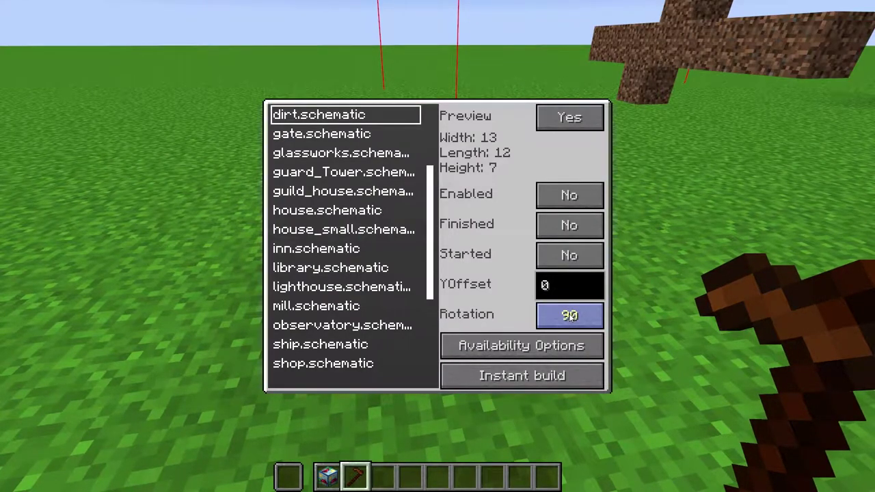
pyautogui.click(569, 315)
pyautogui.click(570, 316)
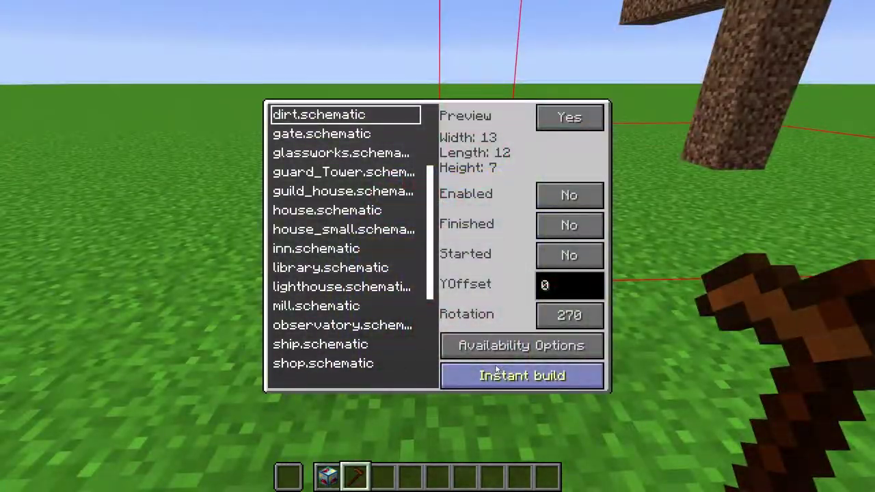
pyautogui.click(498, 372)
pyautogui.click(385, 232)
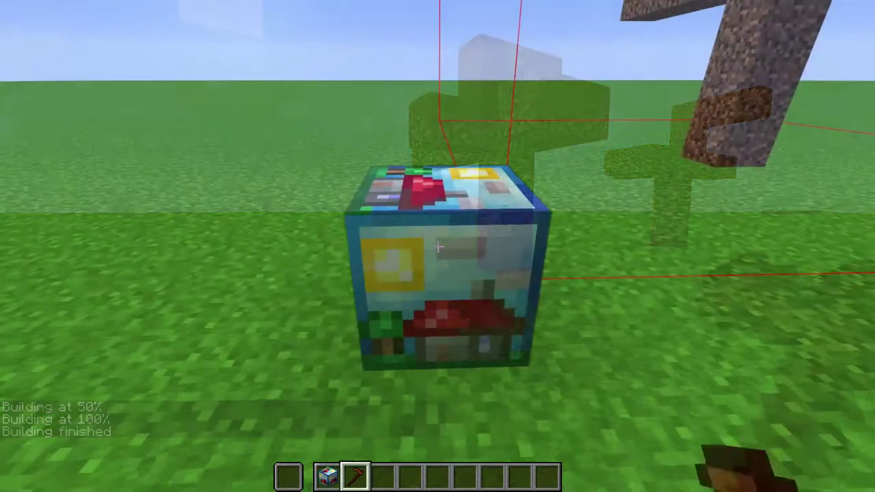
pyautogui.rightClick(437, 246)
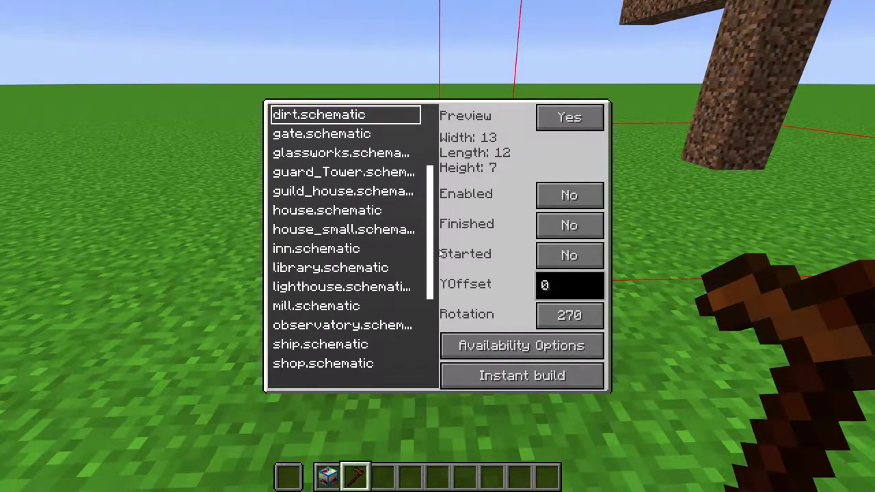
pyautogui.click(499, 346)
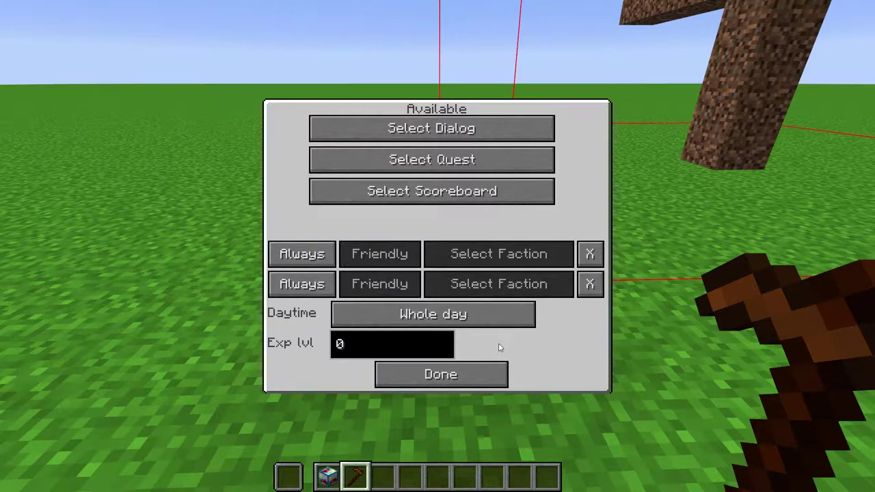
pyautogui.click(495, 373)
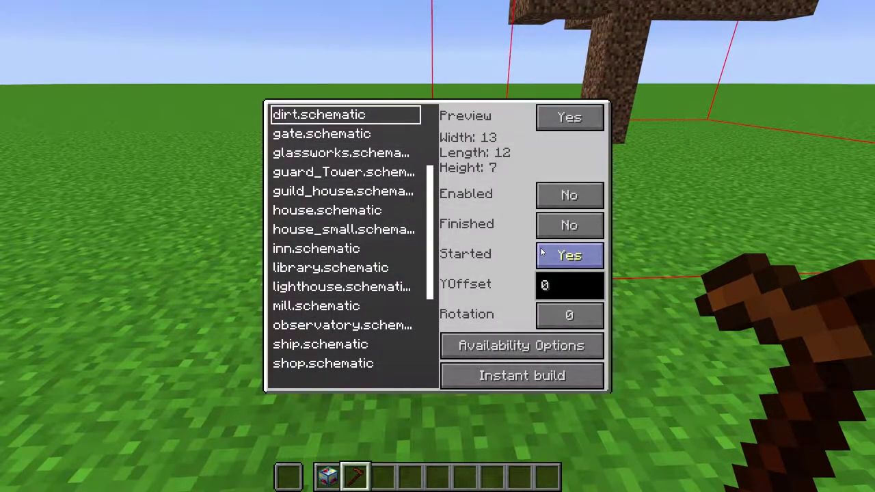
pyautogui.click(544, 256)
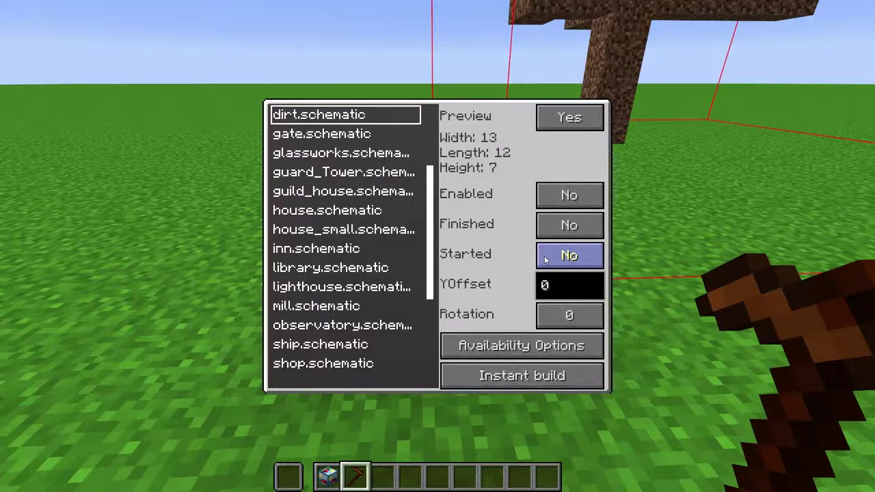